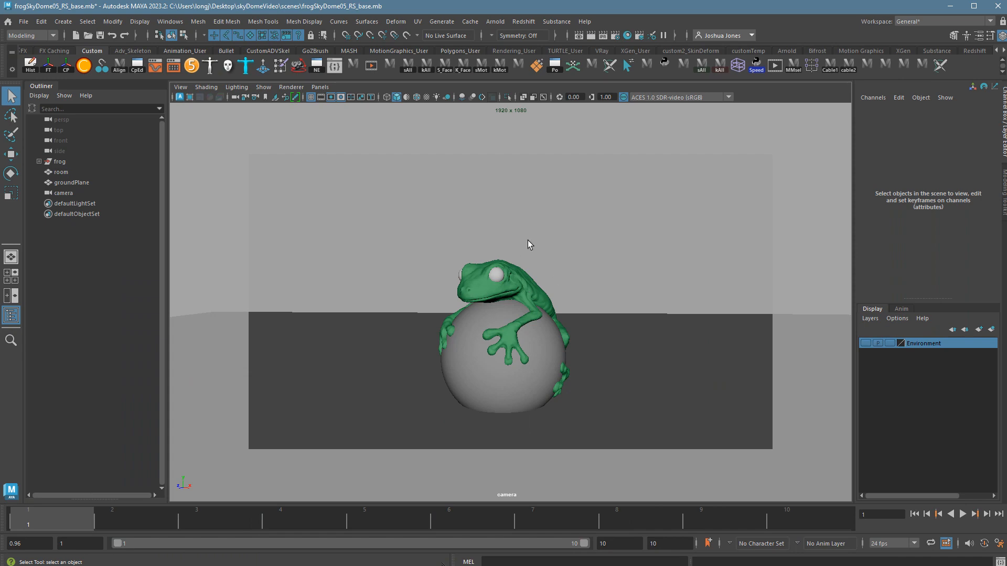
- Switch to the browser and view the list of Maxon products on the Maxon website
{"action": "key", "text": "alt+Tab"}
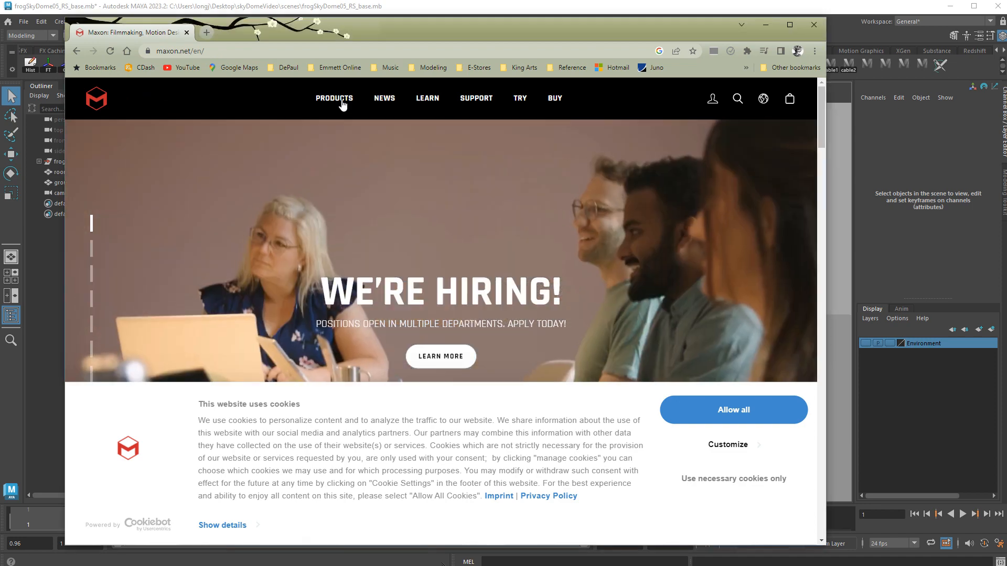
{"action": "left_click", "coordinate": [339, 106]}
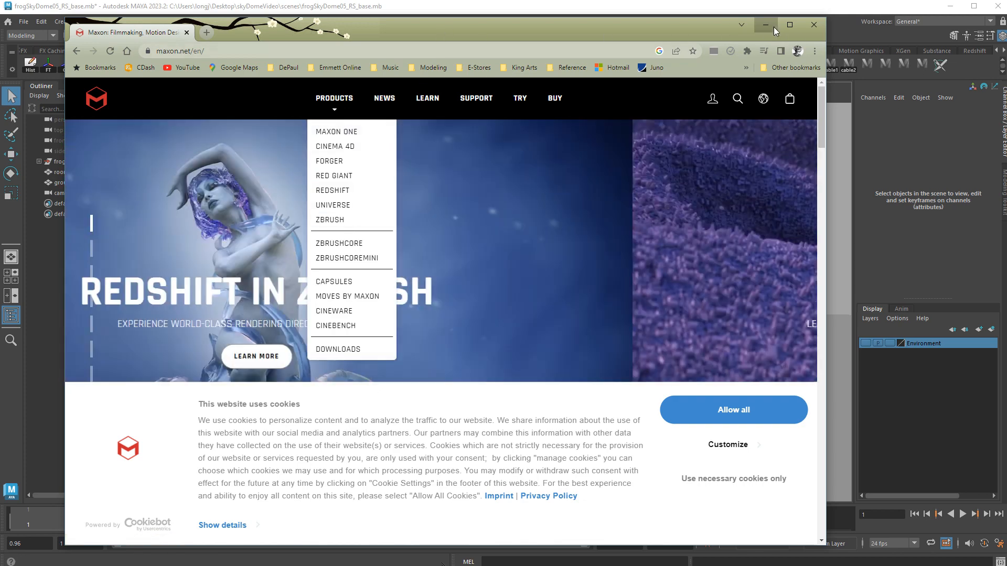
{"action": "left_click", "coordinate": [774, 28]}
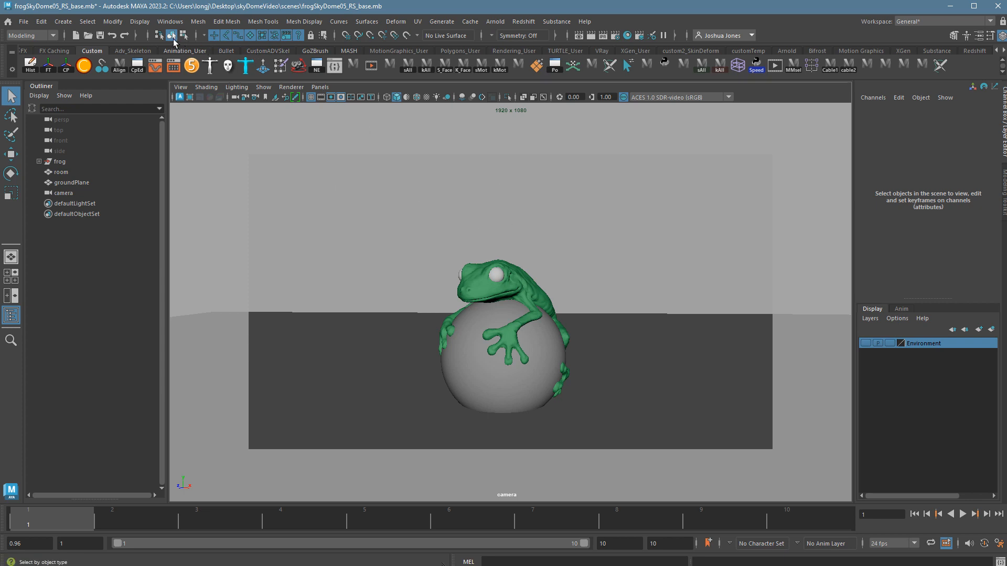
{"action": "left_click", "coordinate": [170, 21]}
{"action": "mouse_move", "coordinate": [202, 138]}
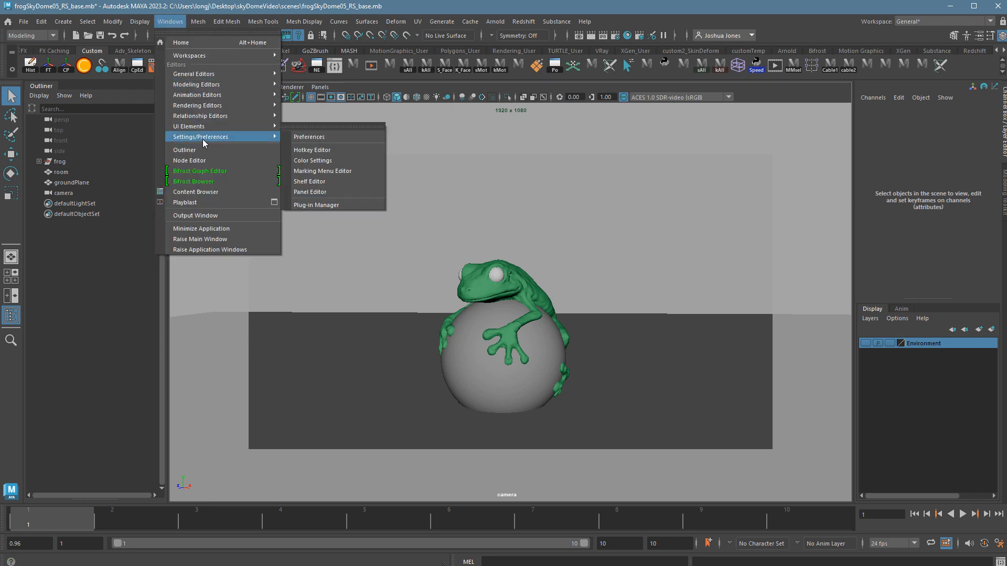
{"action": "left_click", "coordinate": [322, 140]}
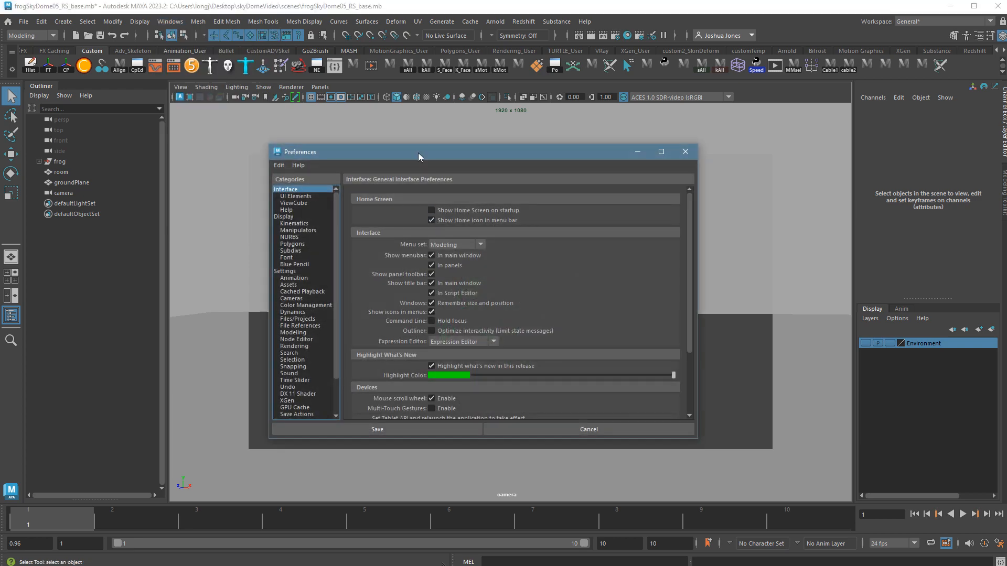
{"action": "left_click", "coordinate": [377, 429]}
- Check in the Plug-in Manager whether redshift4maya.mll is loaded and set to auto load
{"action": "left_click", "coordinate": [170, 21]}
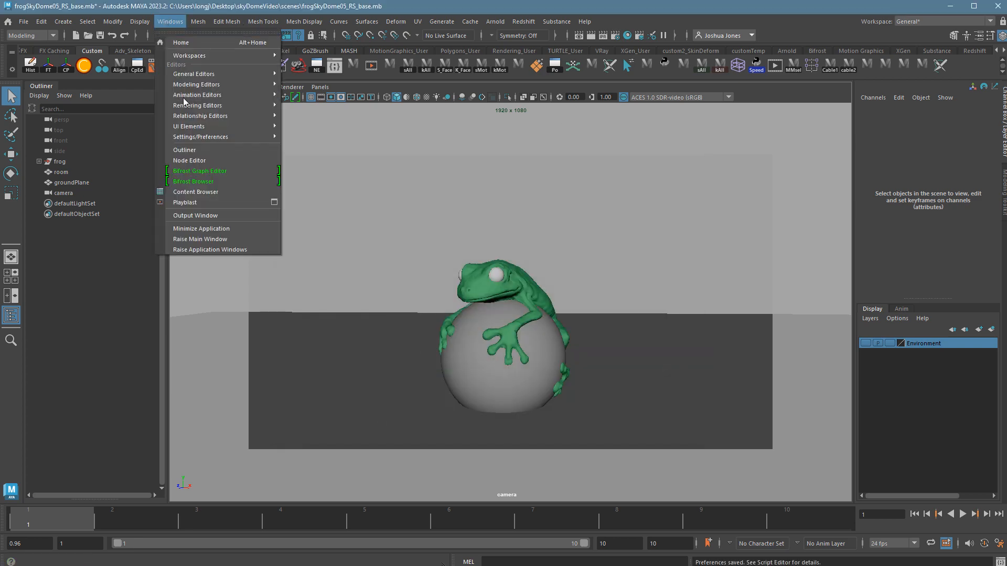
{"action": "mouse_move", "coordinate": [192, 136]}
{"action": "left_click", "coordinate": [350, 206]}
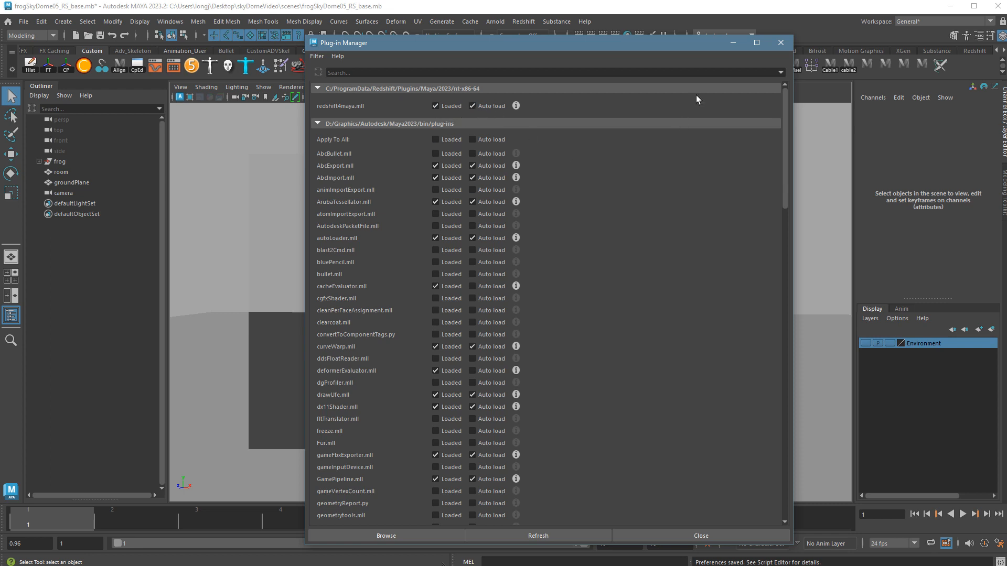
{"action": "left_click", "coordinate": [781, 43]}
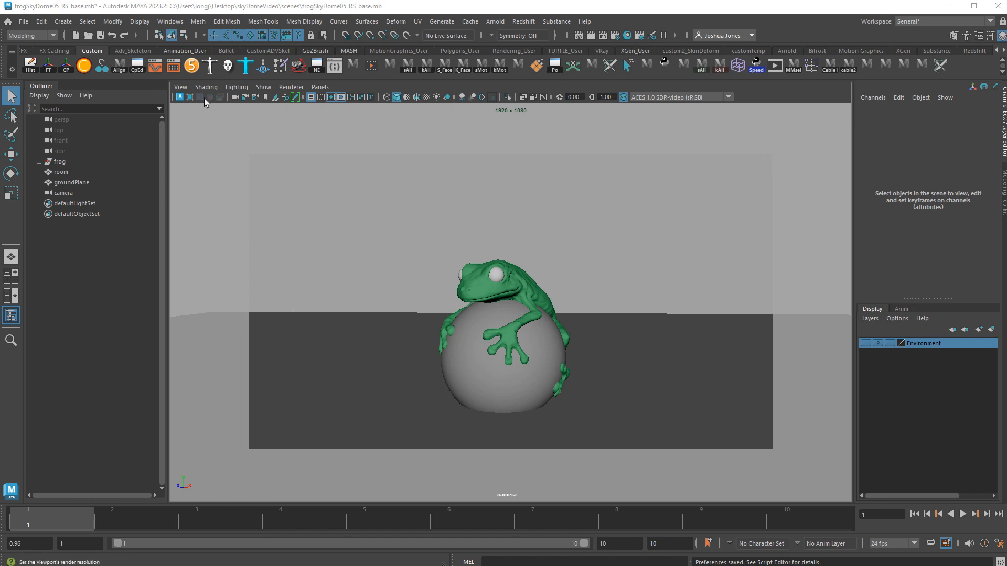
- Display the Redshift shelf tools and look through the available Redshift commands
{"action": "left_click", "coordinate": [975, 51]}
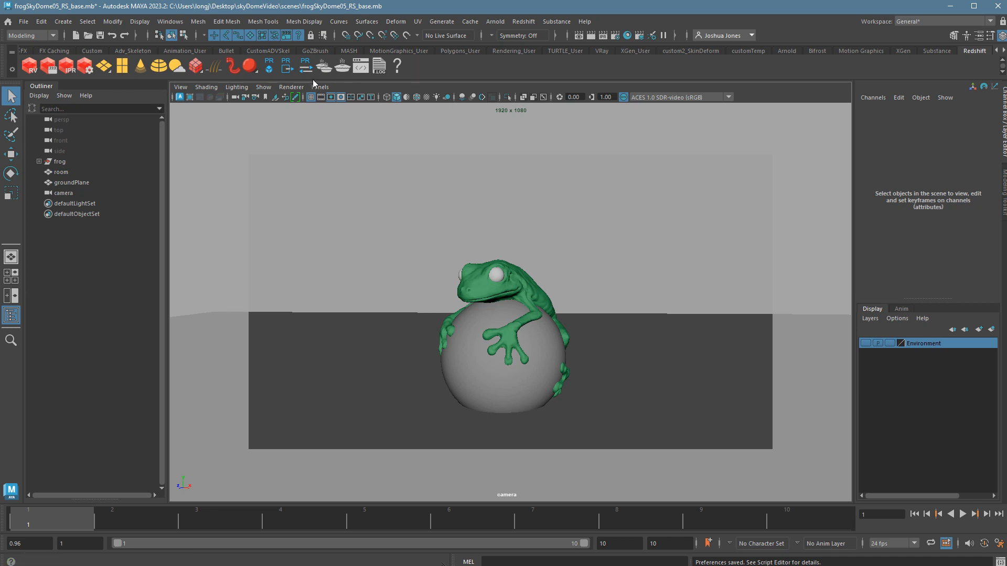
{"action": "left_click", "coordinate": [532, 26]}
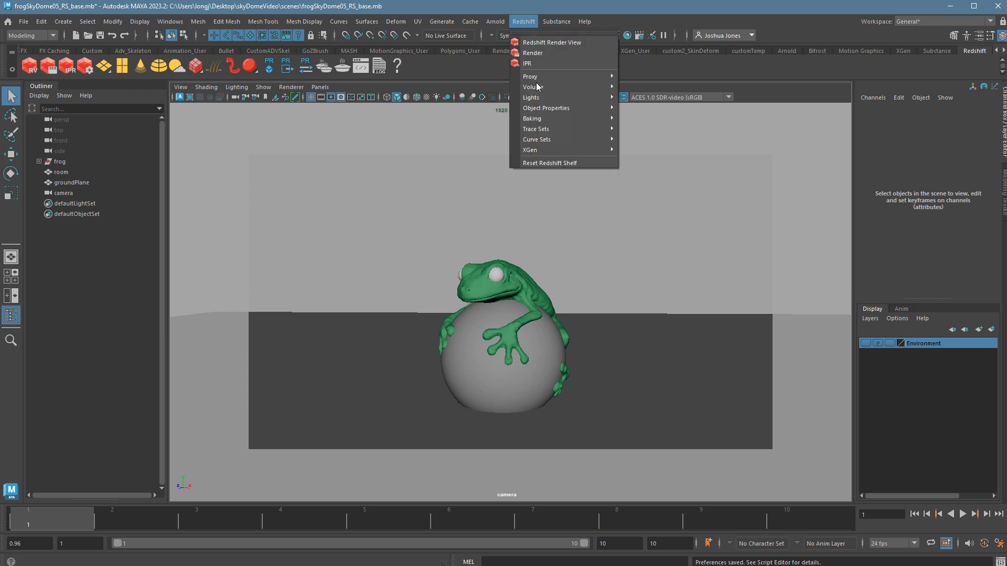
{"action": "left_click", "coordinate": [625, 6]}
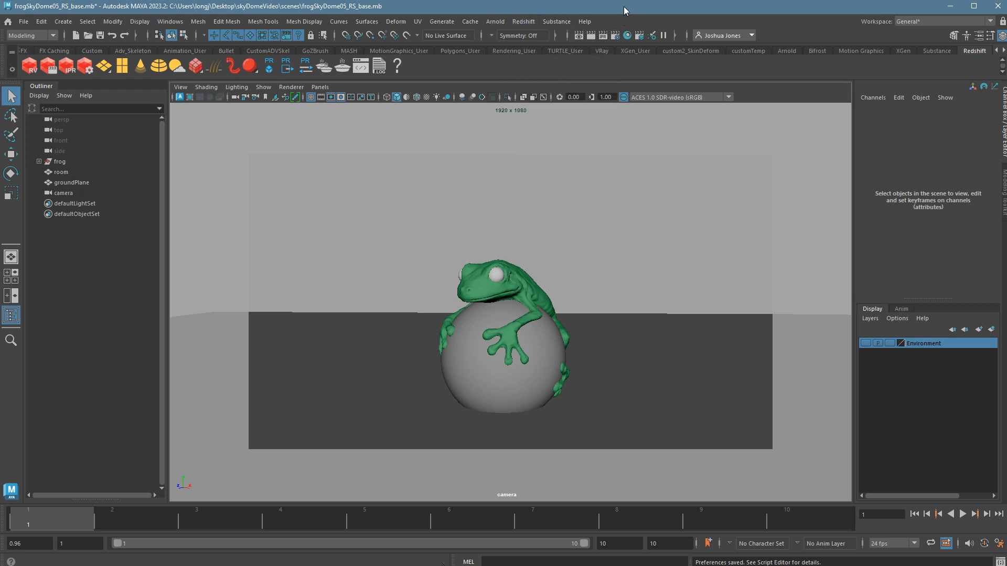
- Choose Redshift as the renderer in the Render Settings
{"action": "left_click", "coordinate": [616, 36]}
{"action": "left_click_drag", "start_coordinate": [608, 87], "coordinate": [604, 75]}
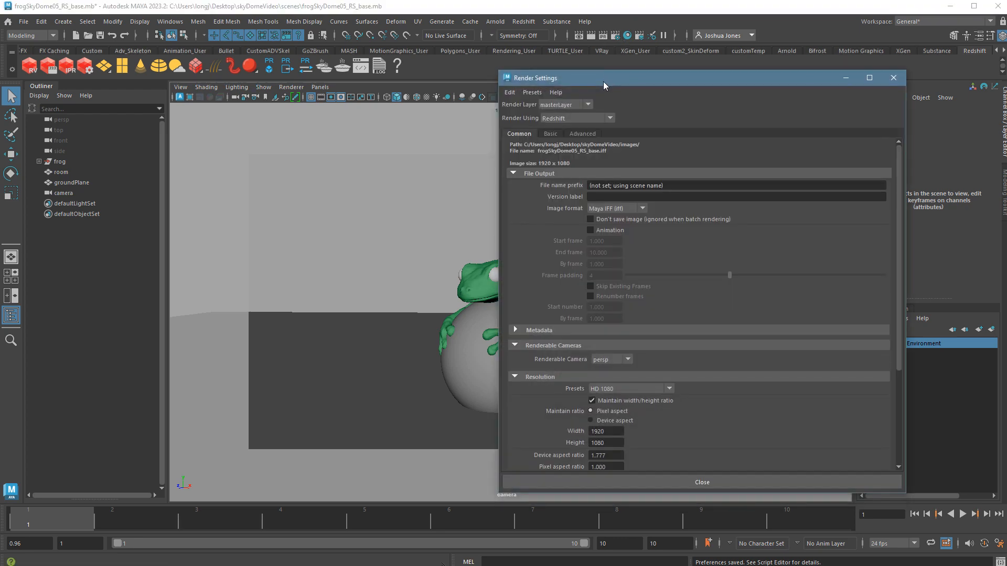
{"action": "left_click", "coordinate": [548, 121]}
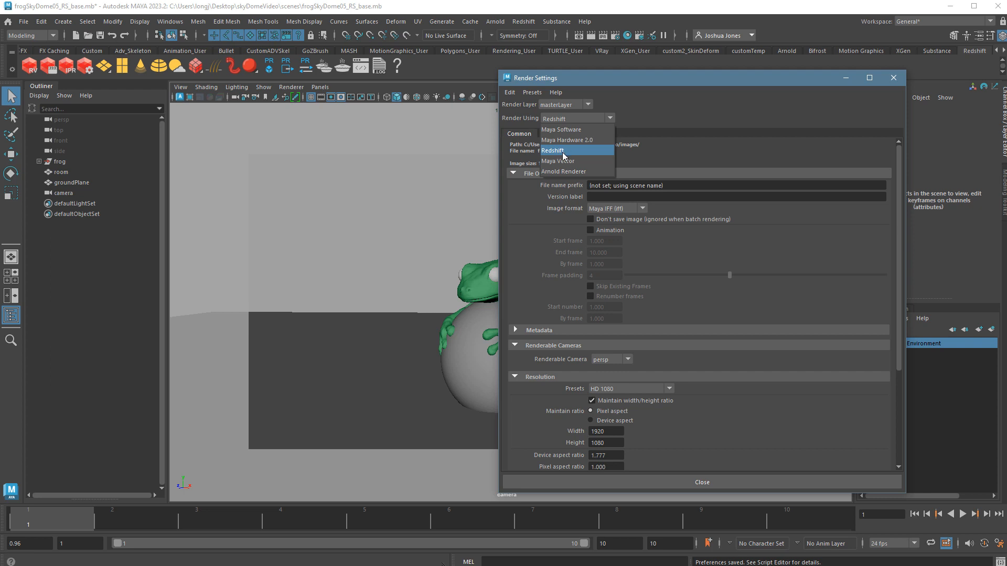
{"action": "left_click", "coordinate": [563, 153]}
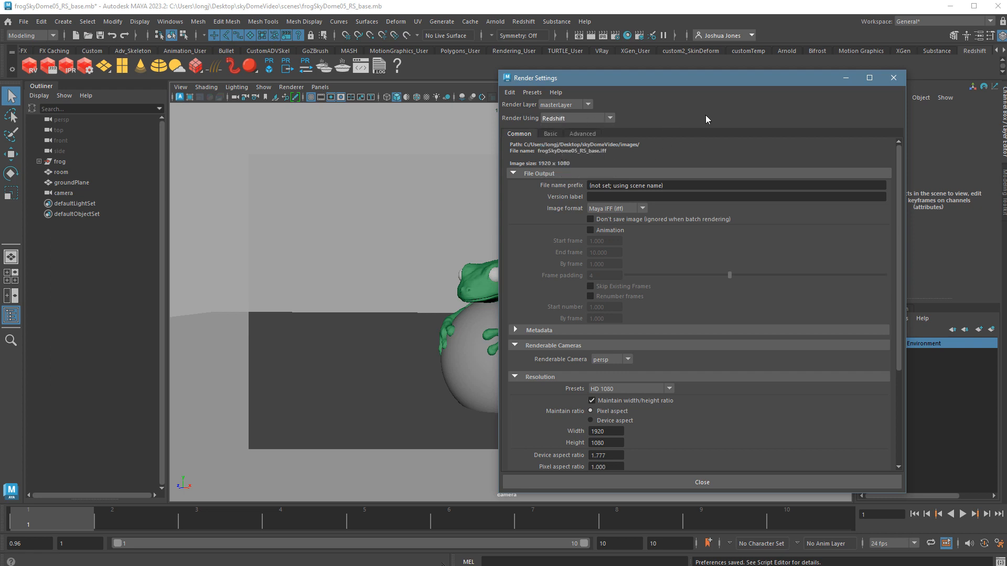
{"action": "left_click", "coordinate": [893, 77]}
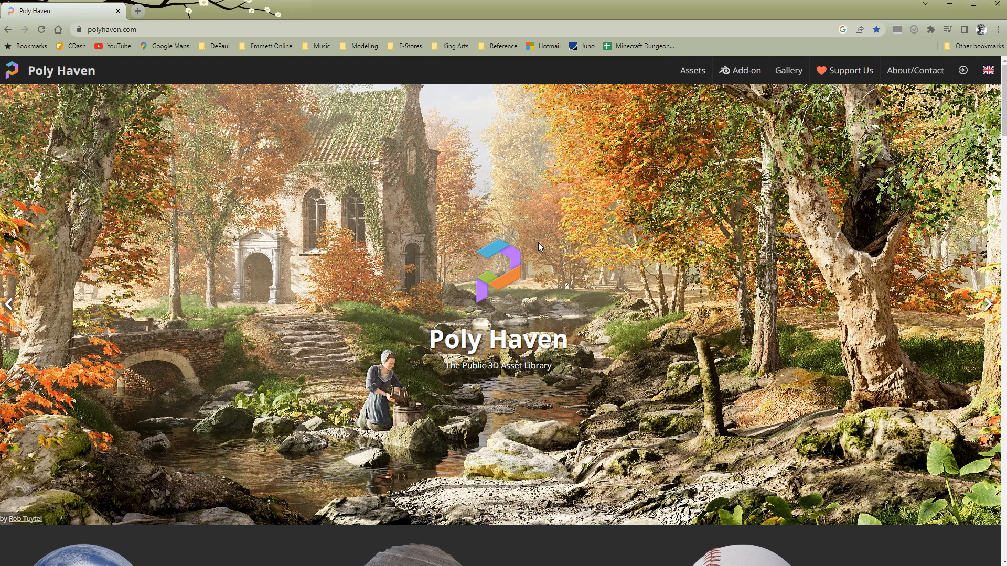
- Switch to the browser and go to the HDRIs section of the Poly Haven asset library
{"action": "mouse_move", "coordinate": [690, 75]}
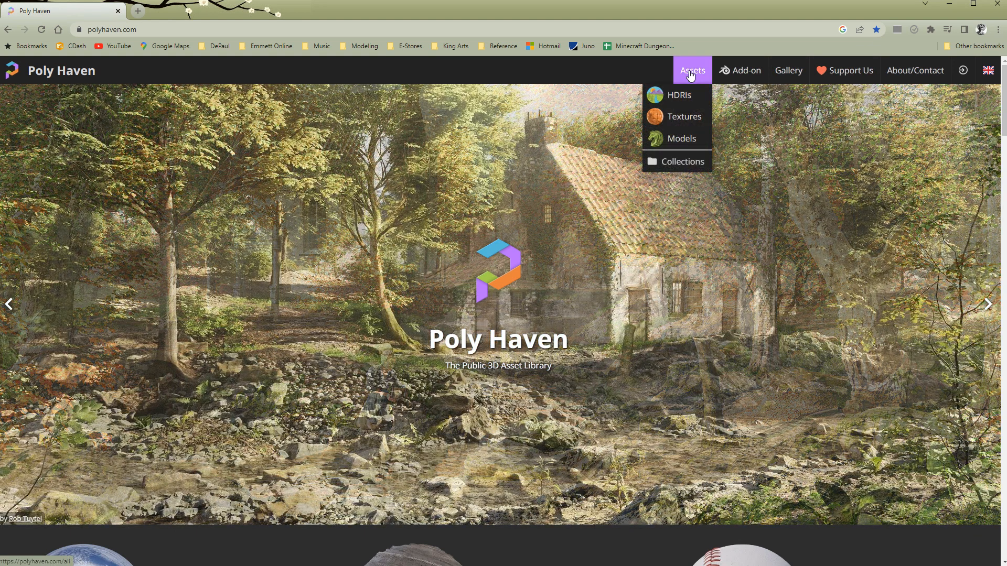
{"action": "left_click", "coordinate": [684, 98]}
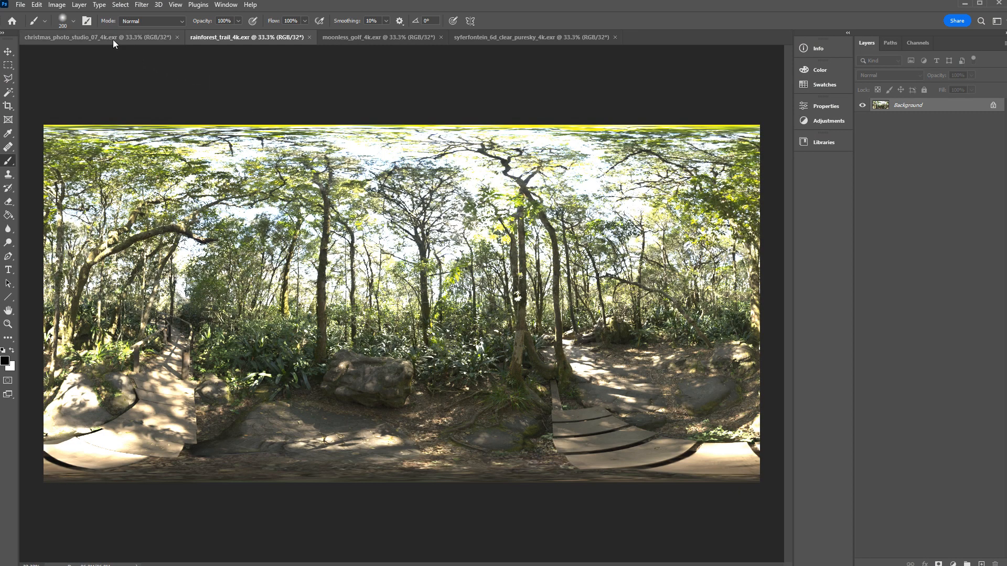
- View the christmas_photo_studio_07, moonless_golf and syferfontein_6d_clear_puresky 4k EXR images in Photoshop
{"action": "left_click", "coordinate": [95, 37]}
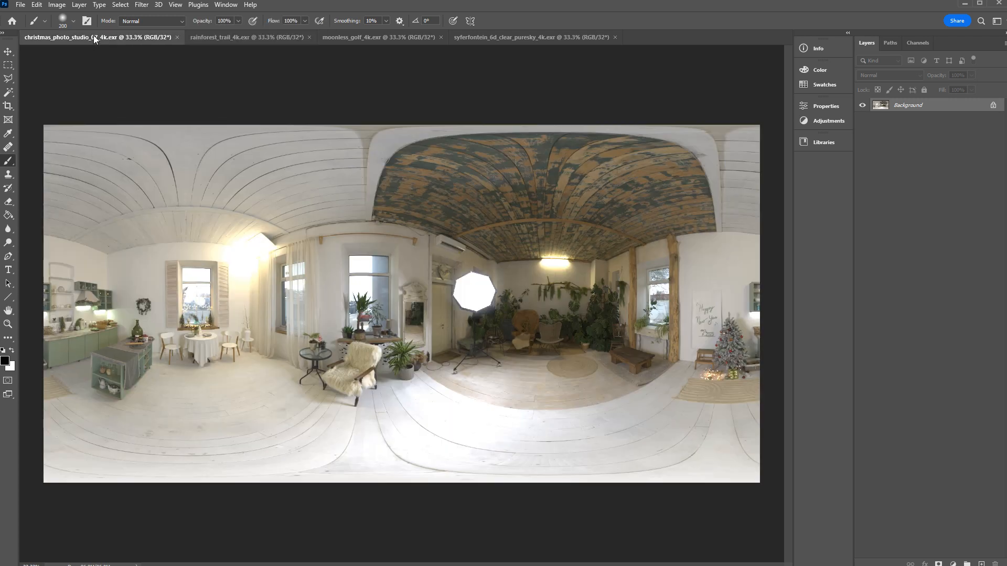
{"action": "left_click", "coordinate": [370, 42]}
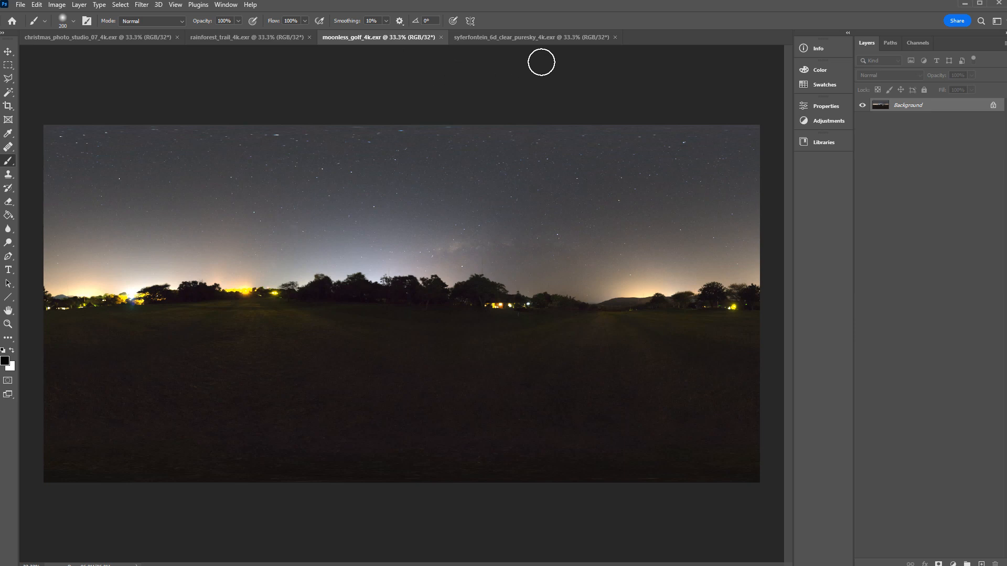
{"action": "left_click", "coordinate": [525, 40]}
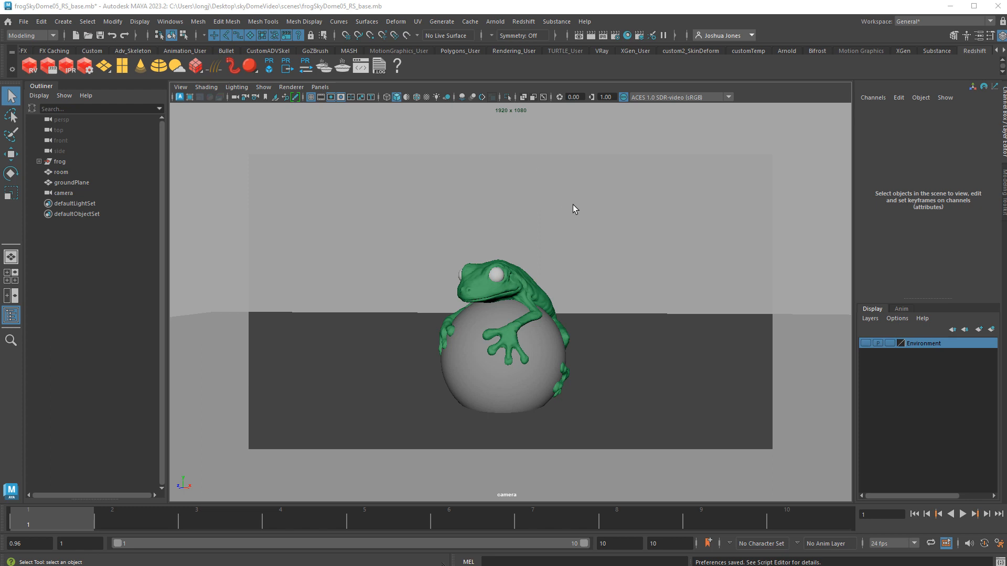
- Set the render resolution to the HD 720 preset in Maya's Render Settings
{"action": "left_click", "coordinate": [621, 41]}
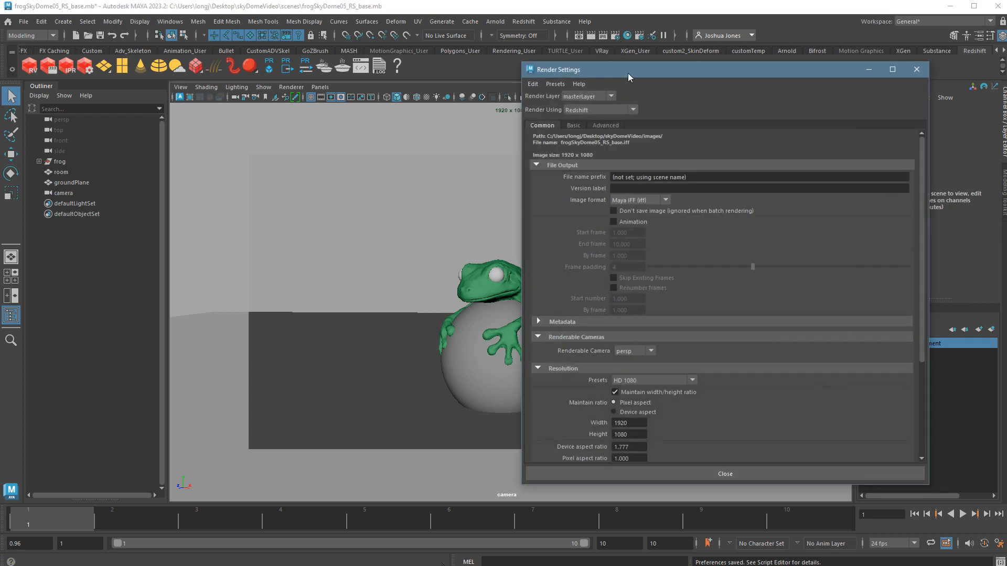
{"action": "left_click_drag", "start_coordinate": [628, 74], "coordinate": [599, 61]}
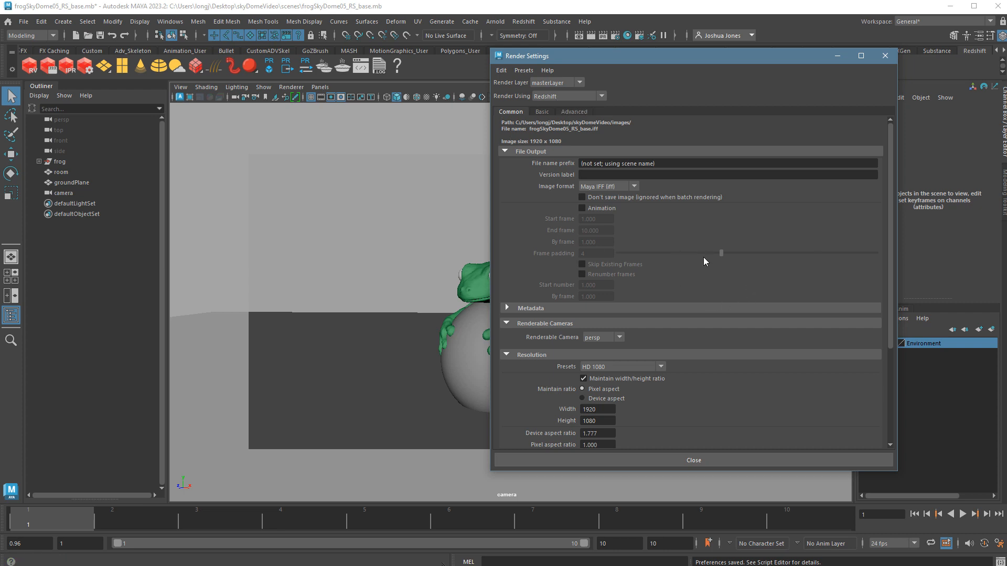
{"action": "scroll", "coordinate": [704, 260], "scroll_direction": "down", "scroll_amount": 3}
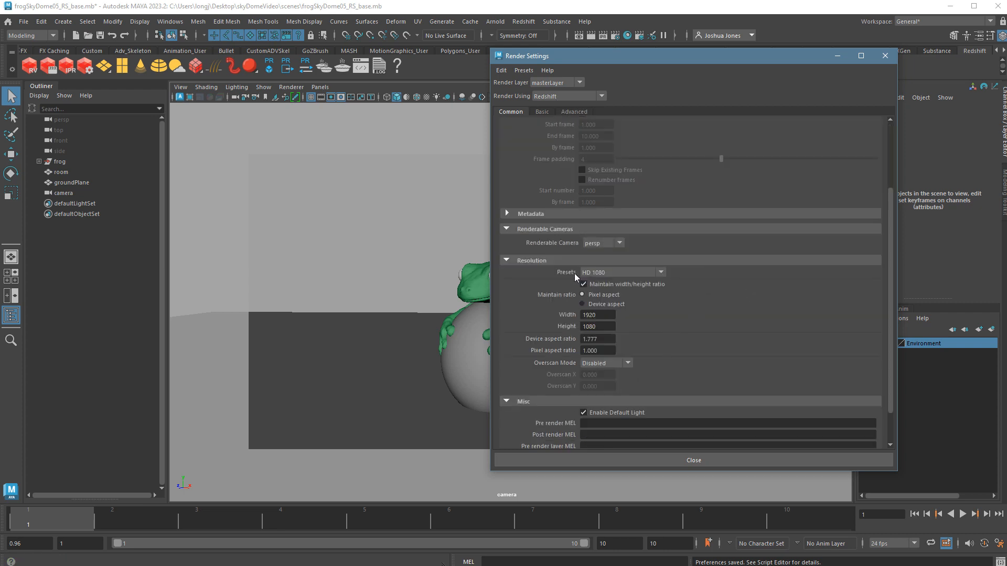
{"action": "left_click", "coordinate": [598, 275]}
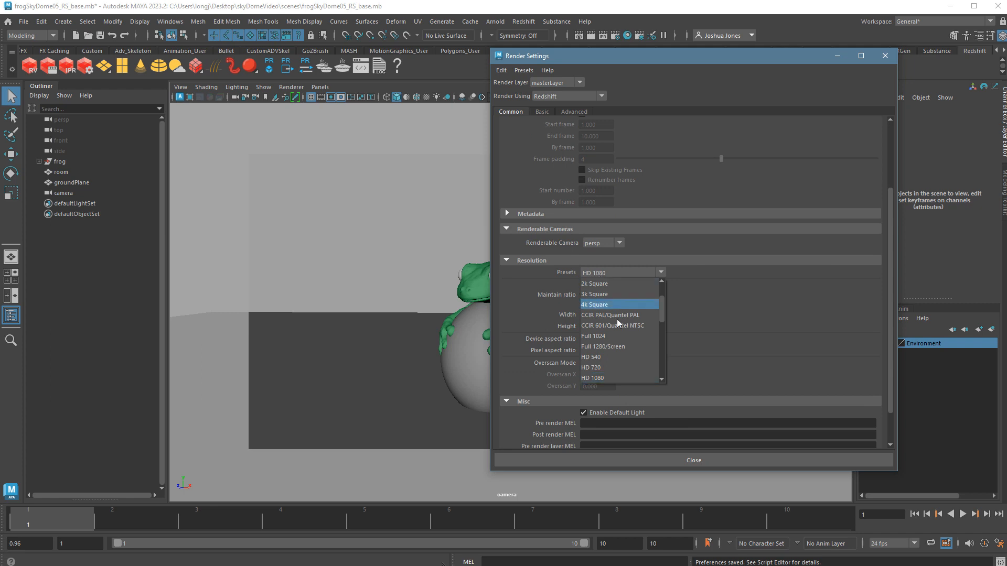
{"action": "left_click", "coordinate": [606, 367]}
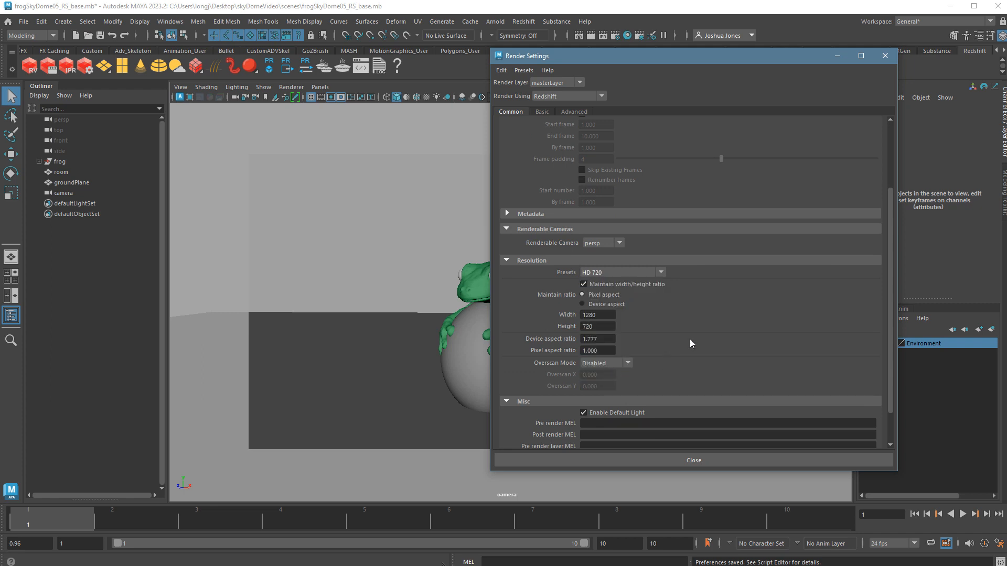
{"action": "left_click", "coordinate": [623, 275]}
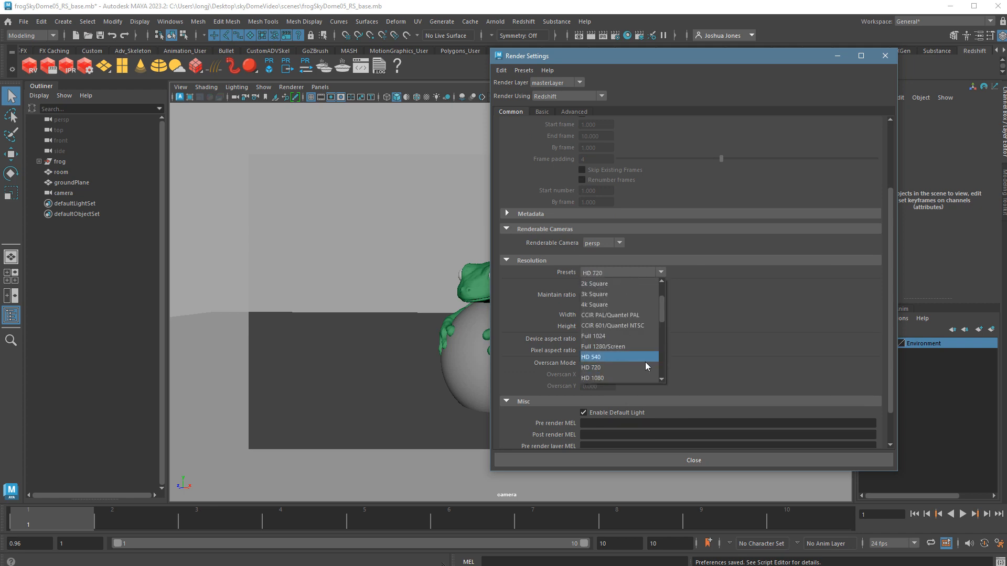
{"action": "left_click", "coordinate": [738, 341]}
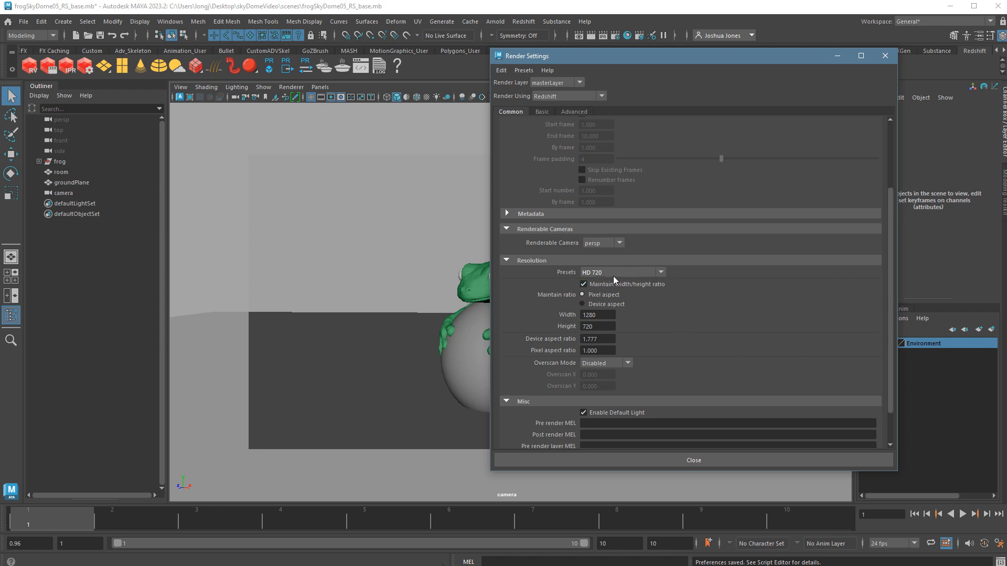
{"action": "scroll", "coordinate": [706, 321], "scroll_direction": "down", "scroll_amount": 2}
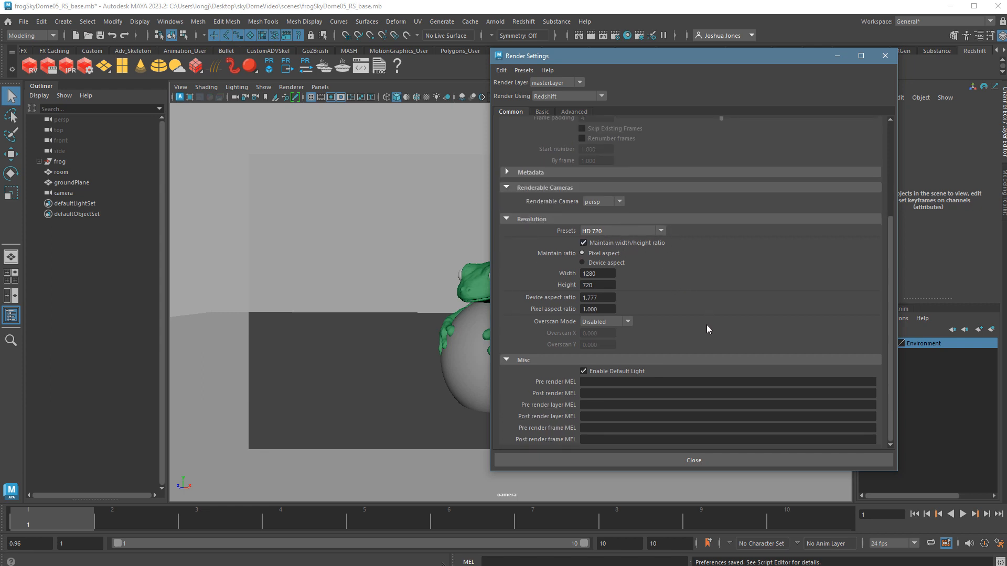
{"action": "scroll", "coordinate": [709, 321], "scroll_direction": "up", "scroll_amount": 6}
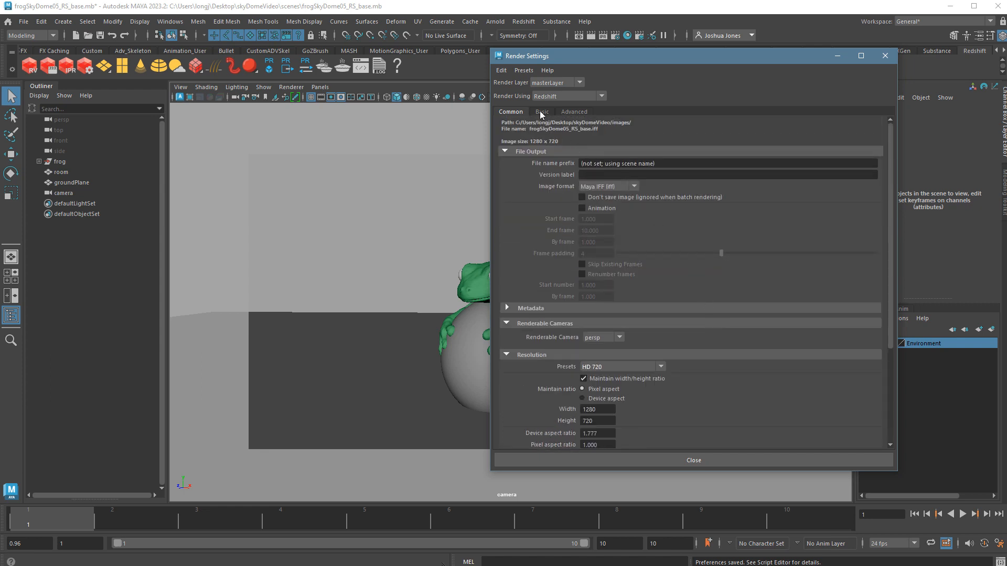
- Set the Redshift bucket quality to Low, use denoising with the OptiX engine, and close the Render Settings
{"action": "left_click", "coordinate": [537, 113]}
{"action": "left_click", "coordinate": [594, 138]}
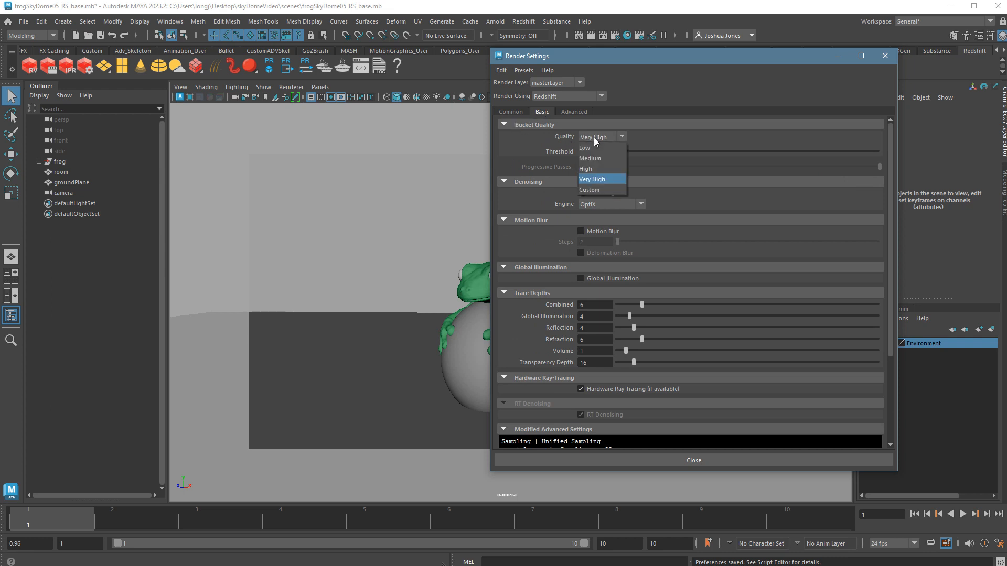
{"action": "left_click", "coordinate": [595, 148]}
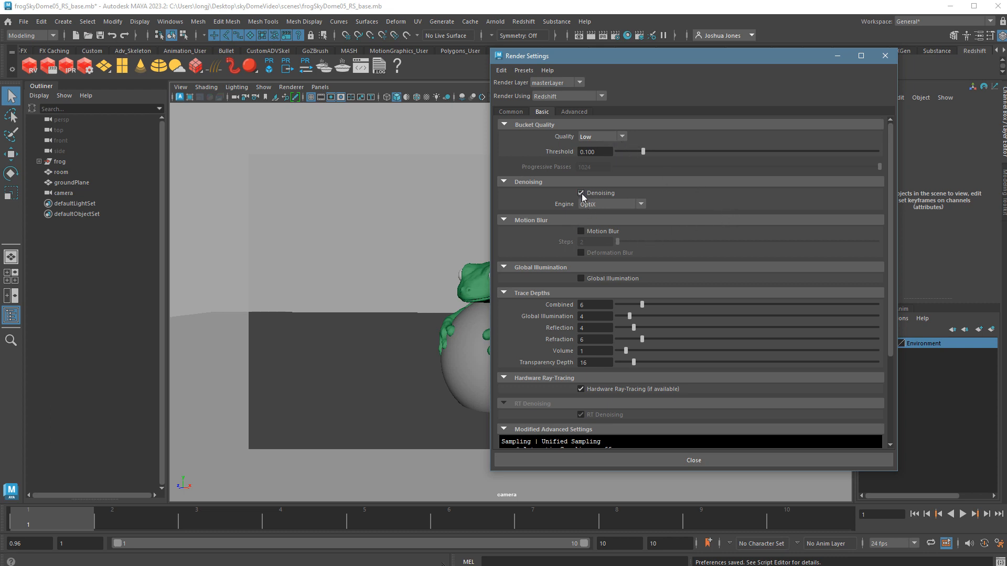
{"action": "left_click", "coordinate": [597, 204]}
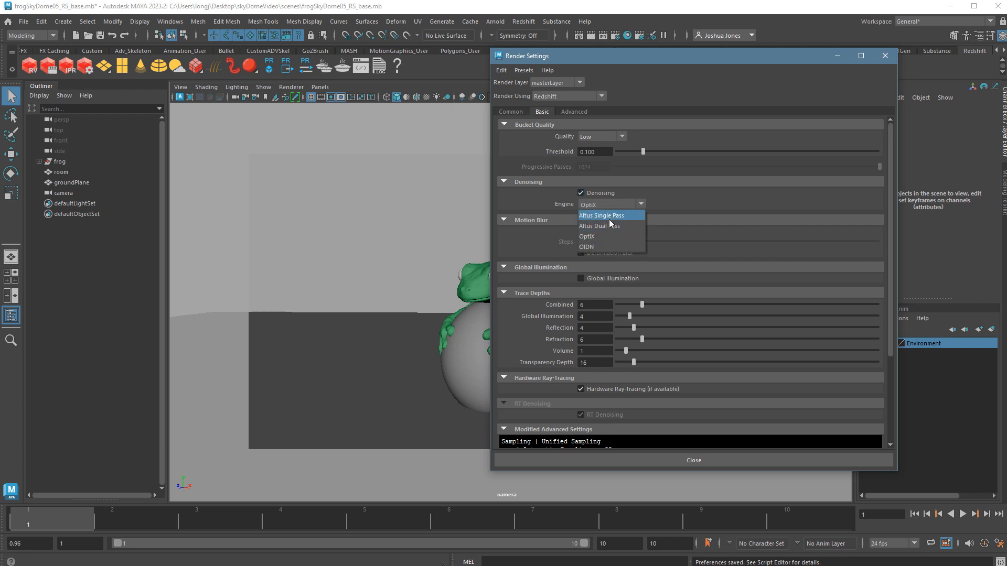
{"action": "left_click", "coordinate": [593, 238]}
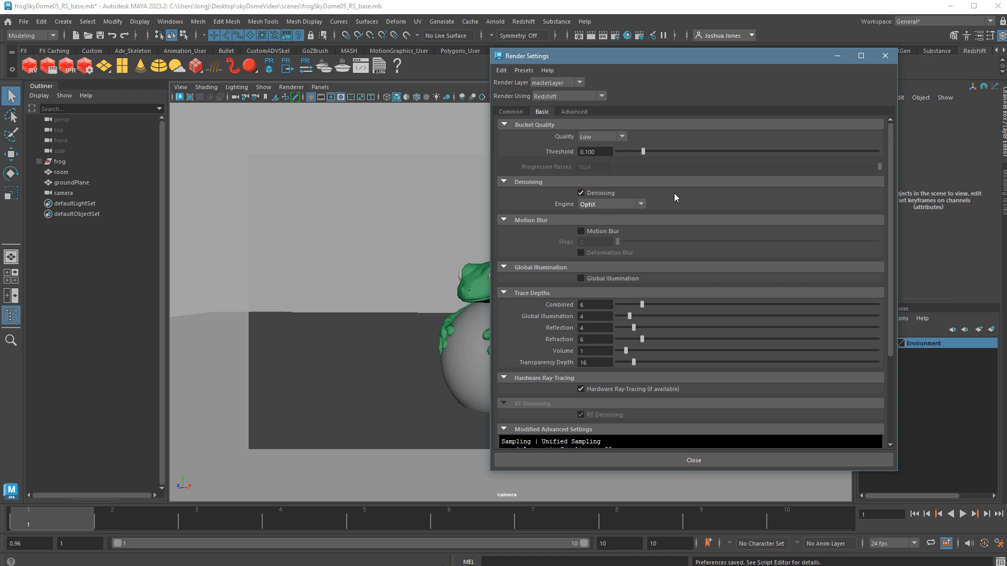
{"action": "left_click", "coordinate": [668, 461]}
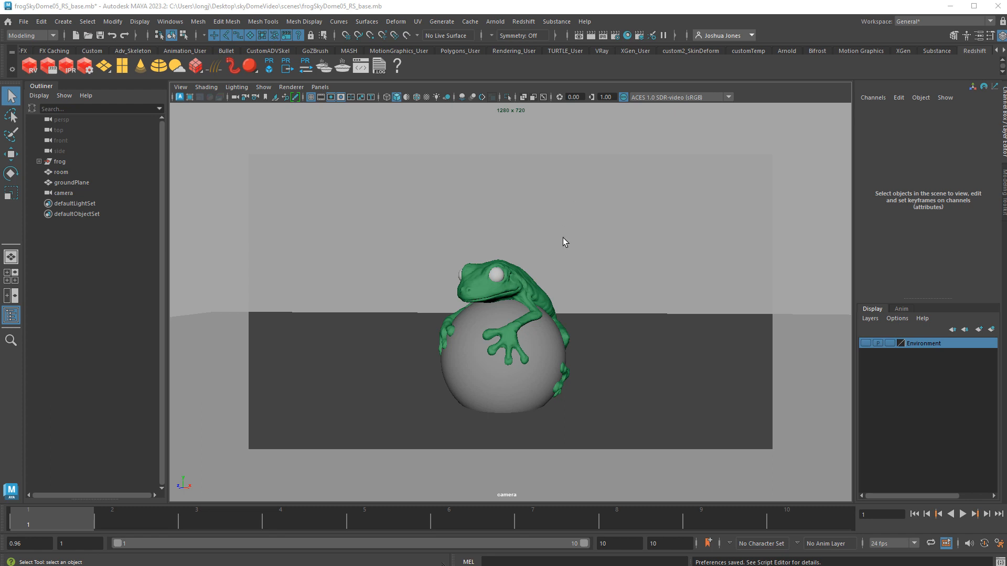
{"action": "left_click", "coordinate": [536, 294]}
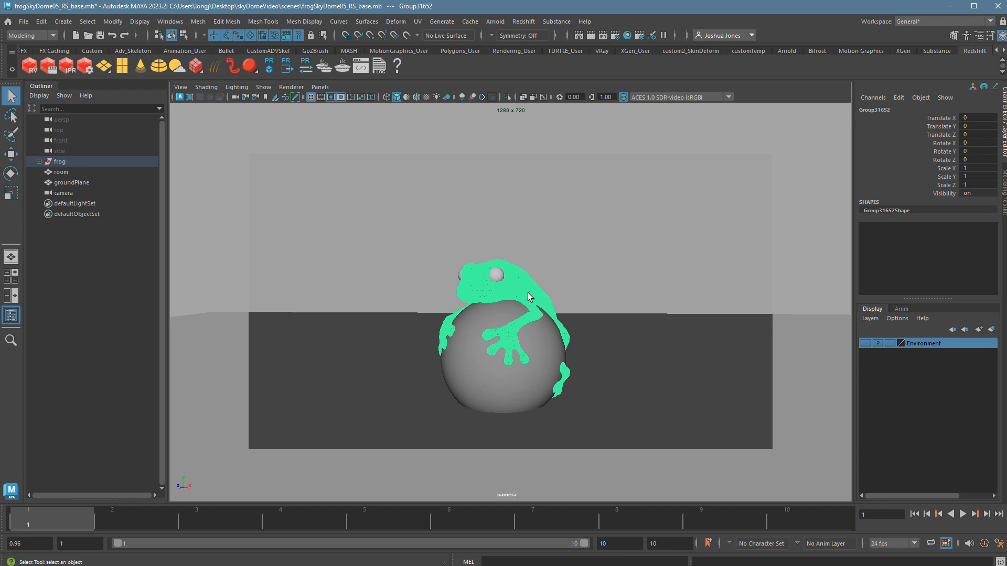
{"action": "left_click", "coordinate": [631, 229]}
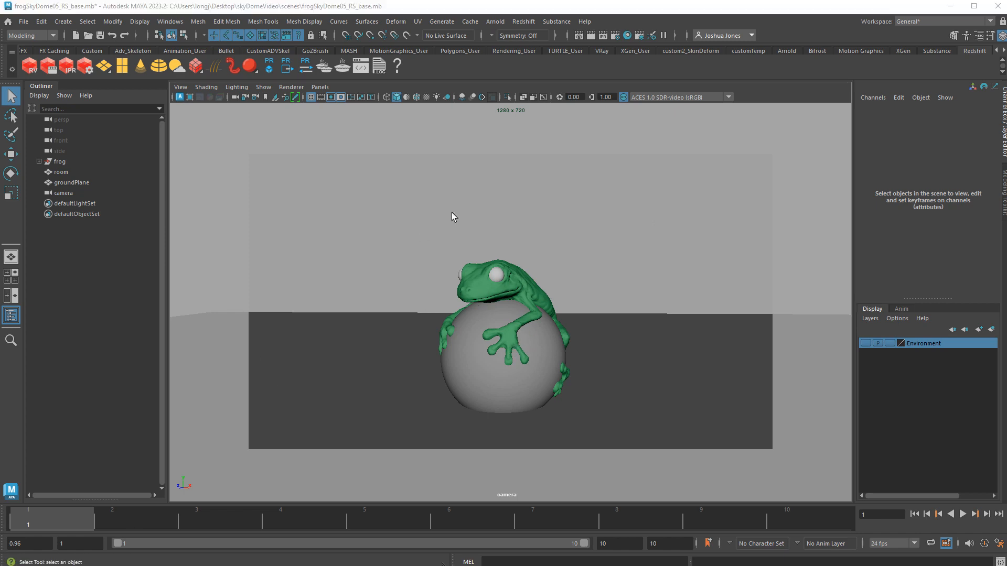
- Open the Hypershade and create a Redshift Standard Material
{"action": "left_click", "coordinate": [632, 39]}
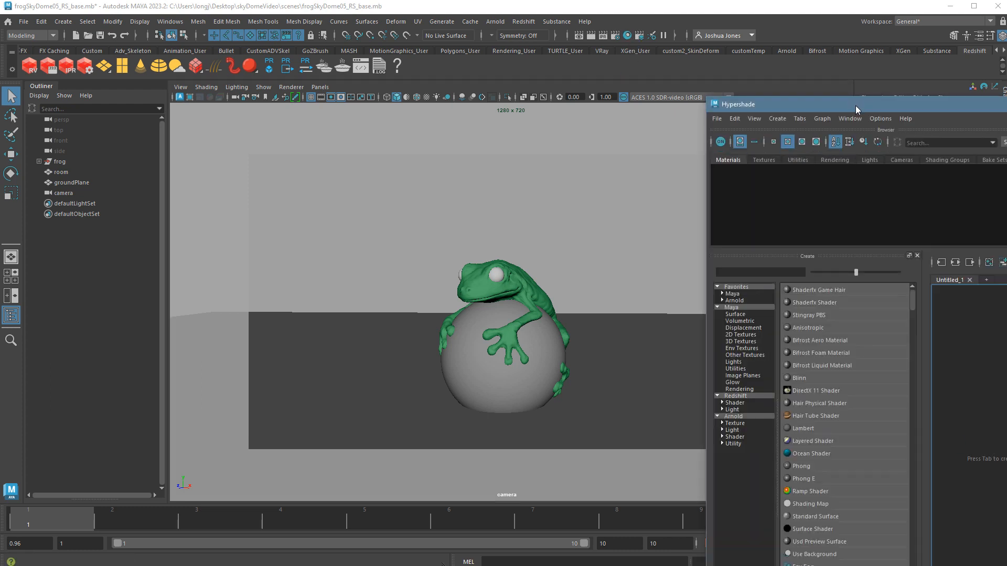
{"action": "left_click_drag", "start_coordinate": [855, 106], "coordinate": [650, 87]}
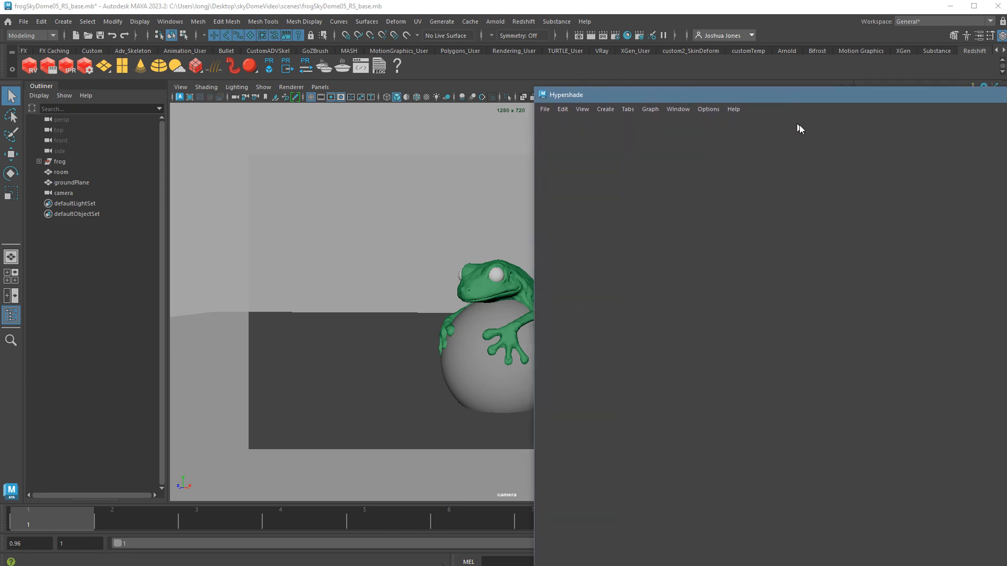
{"action": "left_click_drag", "start_coordinate": [835, 146], "coordinate": [744, 52]}
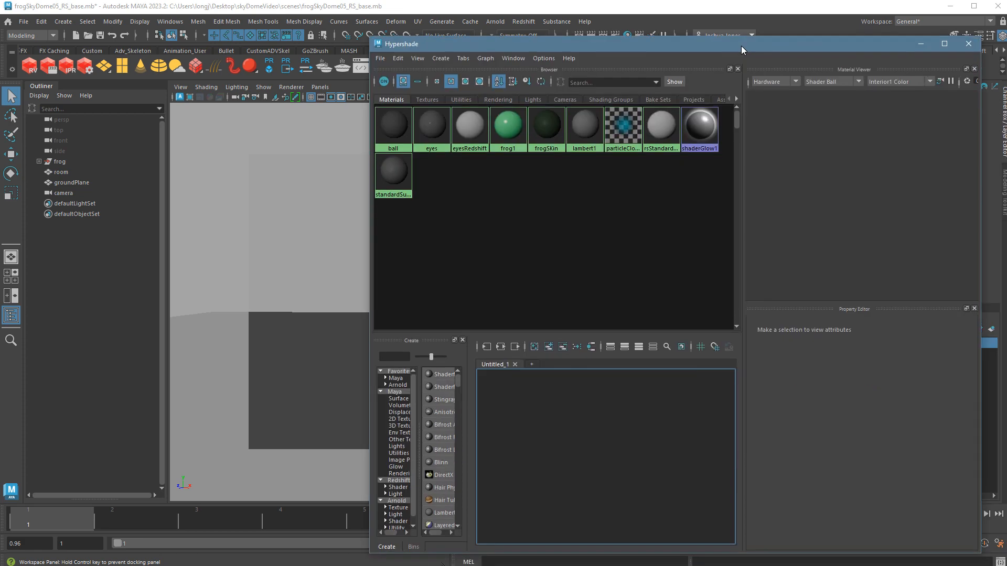
{"action": "left_click_drag", "start_coordinate": [977, 559], "coordinate": [943, 532]}
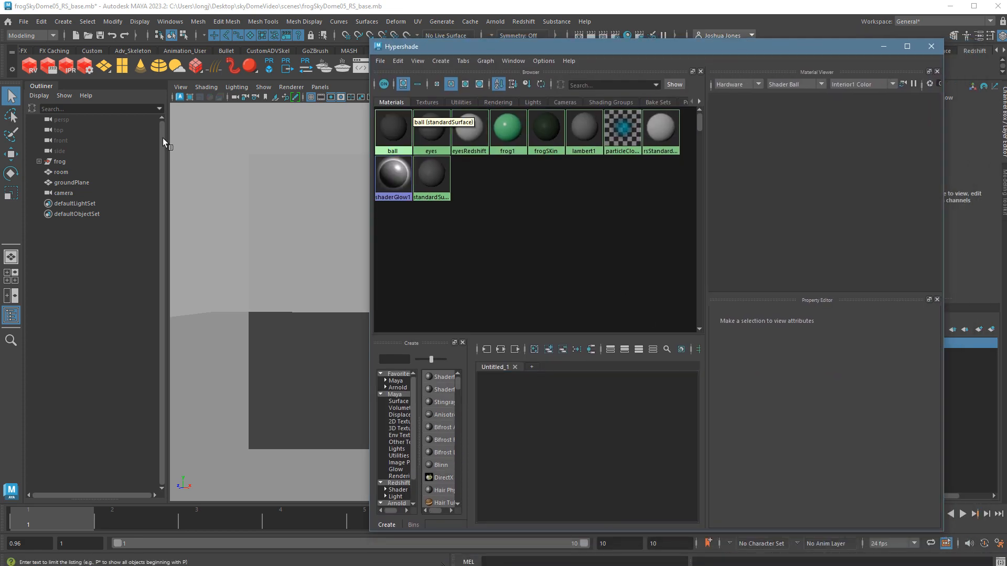
{"action": "left_click", "coordinate": [441, 60]}
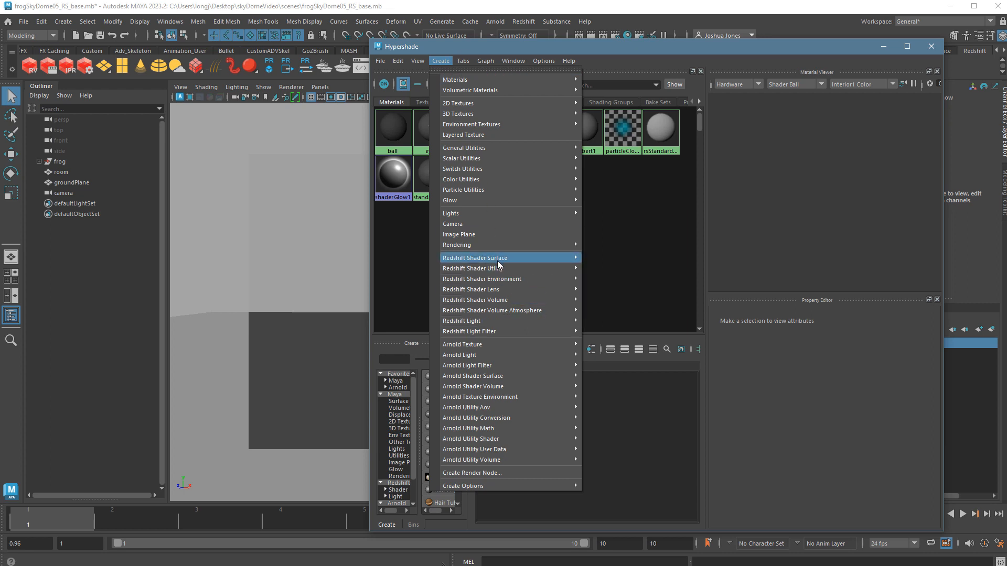
{"action": "mouse_move", "coordinate": [465, 259]}
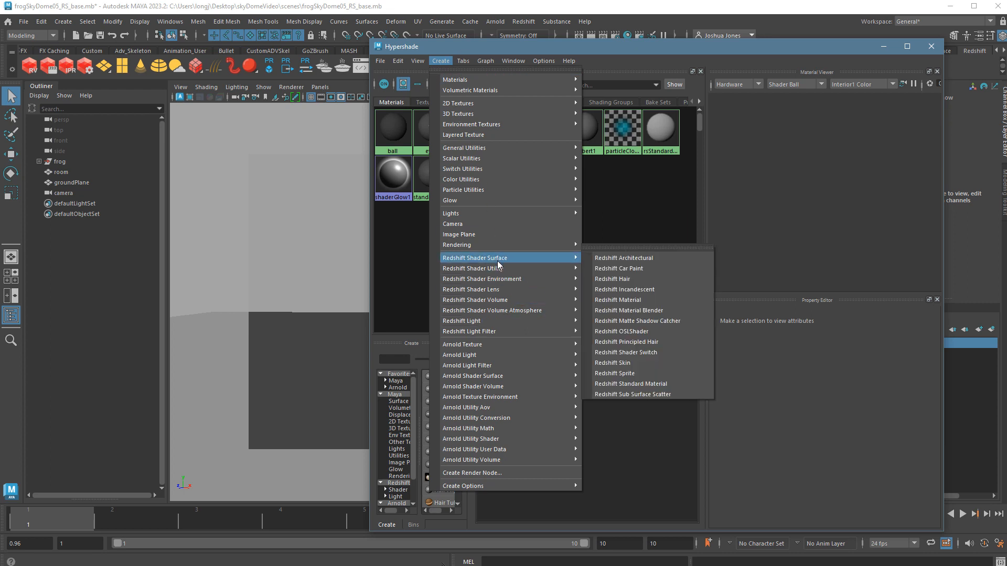
{"action": "left_click", "coordinate": [659, 387]}
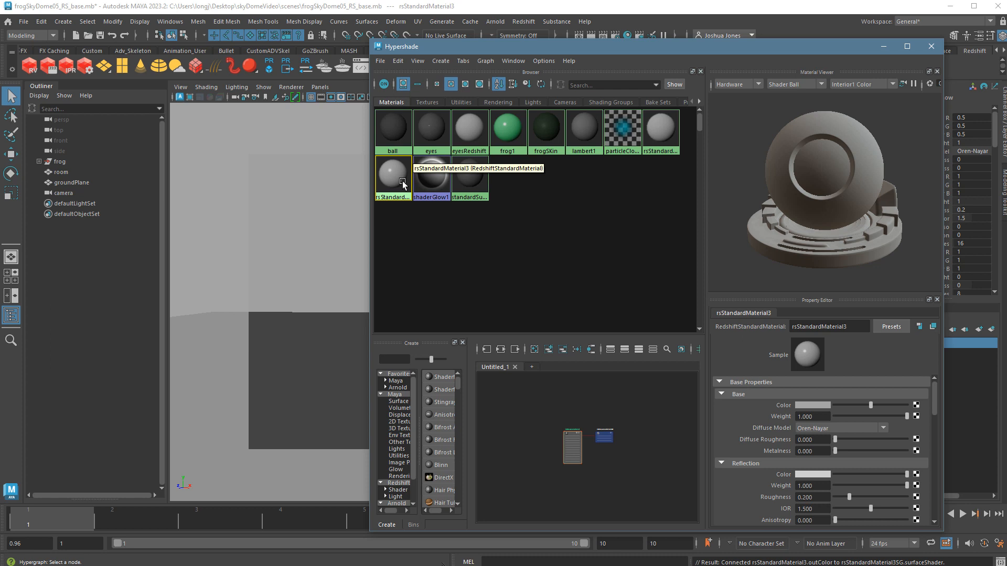
- Find the material assigned to the frog by selecting the materials from the frog mesh in the Hypershade
{"action": "left_click_drag", "start_coordinate": [484, 49], "coordinate": [735, 116]}
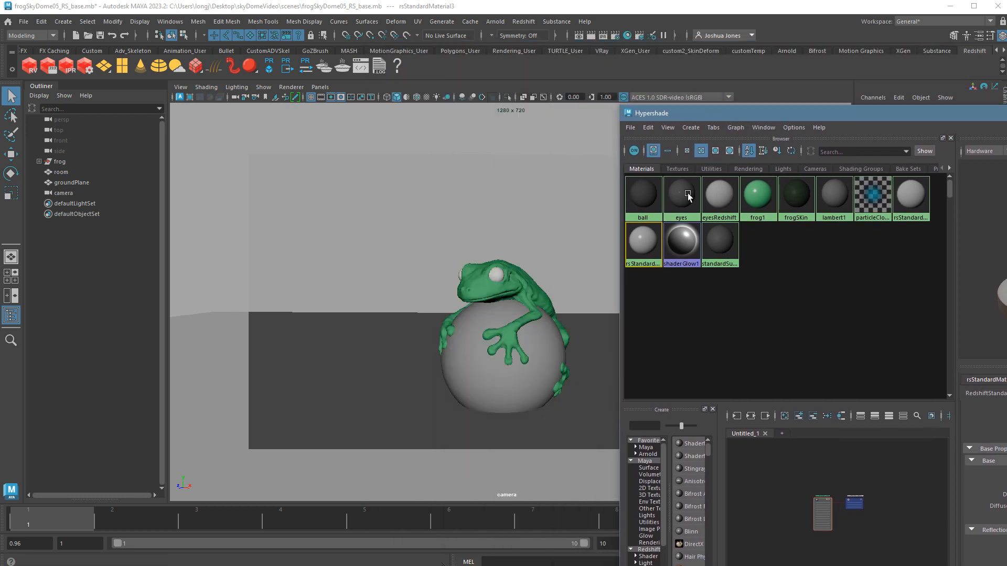
{"action": "left_click", "coordinate": [482, 294]}
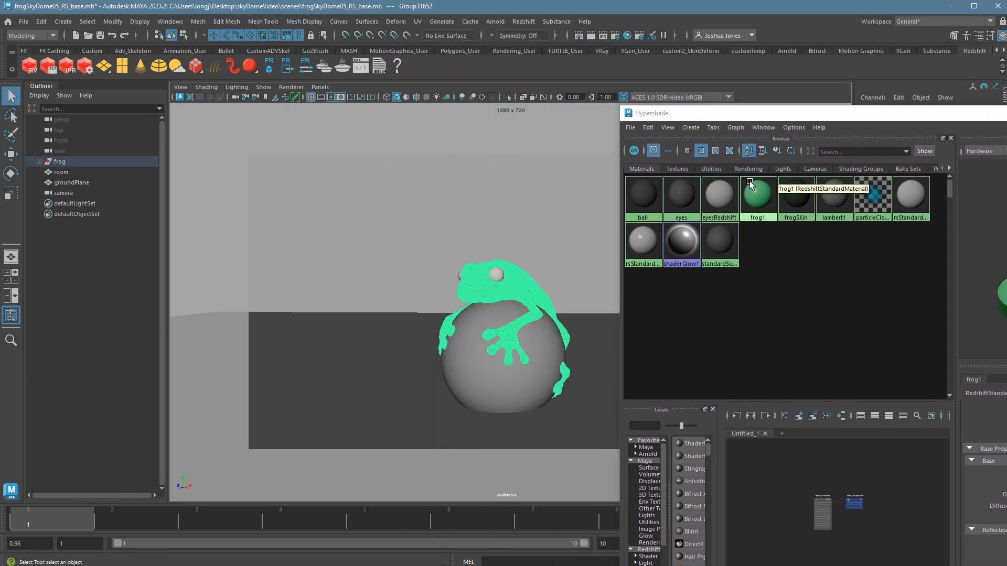
{"action": "left_click", "coordinate": [649, 127]}
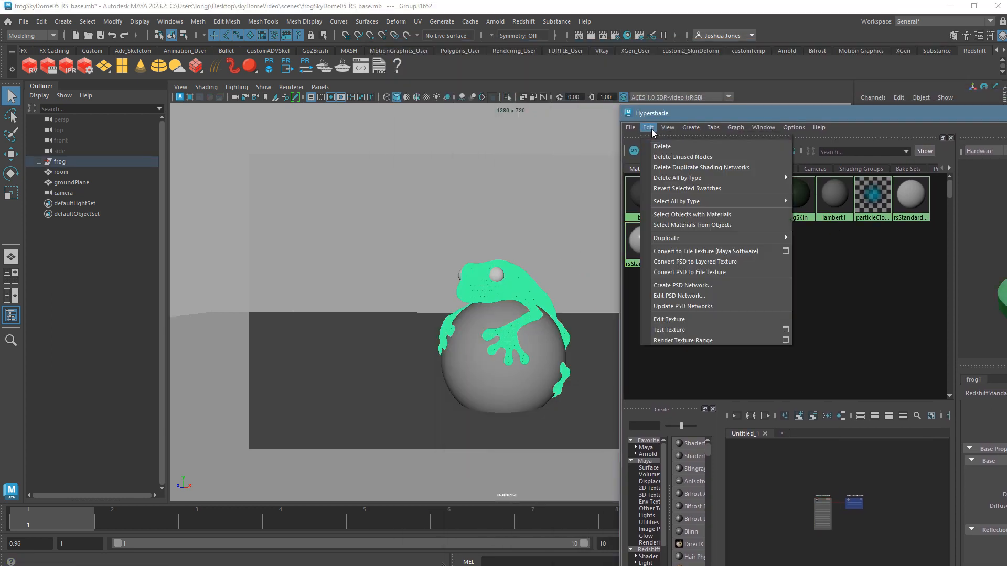
{"action": "left_click", "coordinate": [700, 224]}
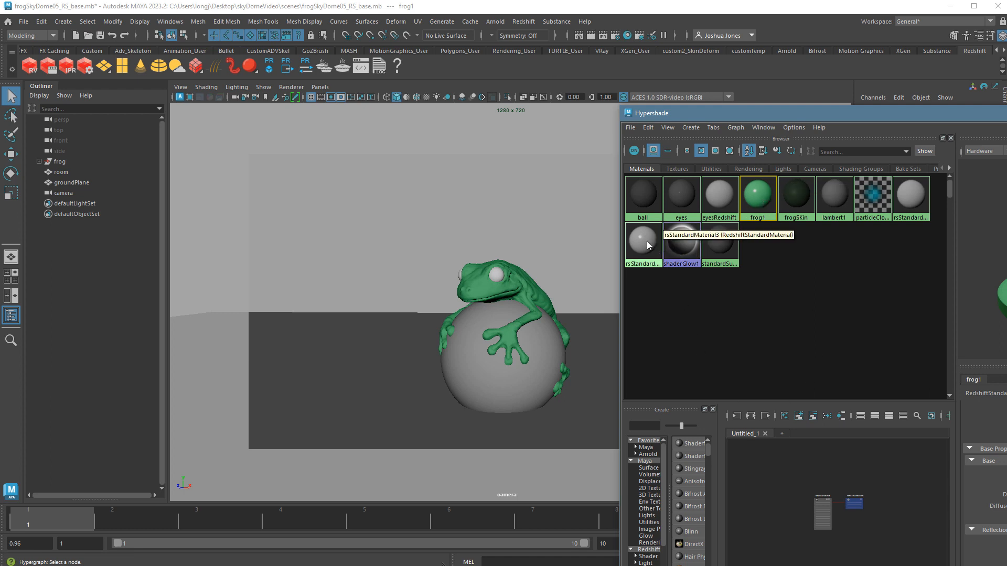
- Set the reflection roughness of the new Redshift standard material to 1.000
{"action": "right_click_drag", "start_coordinate": [647, 241], "coordinate": [649, 218]}
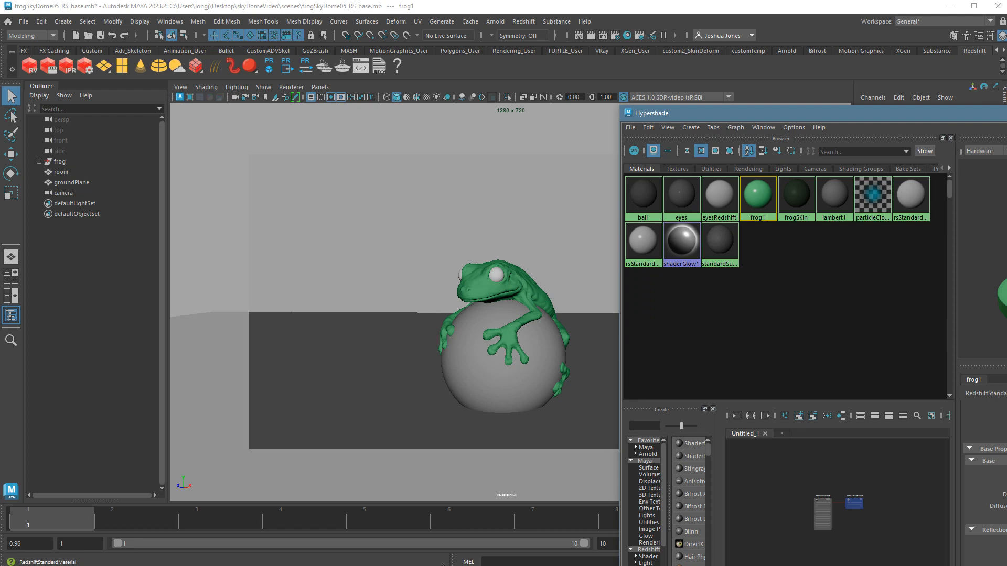
{"action": "left_click", "coordinate": [650, 246]}
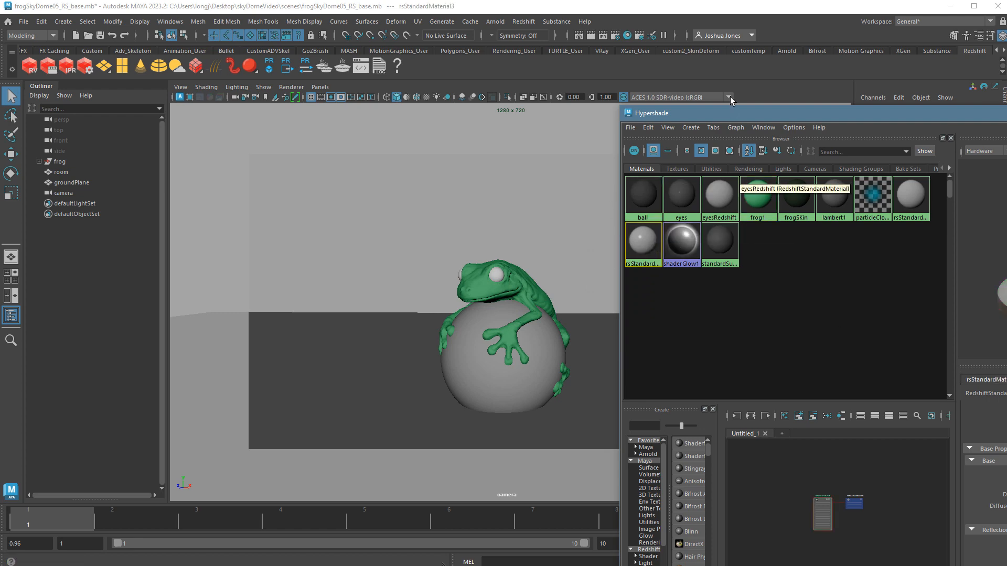
{"action": "left_click_drag", "start_coordinate": [743, 113], "coordinate": [478, 46]}
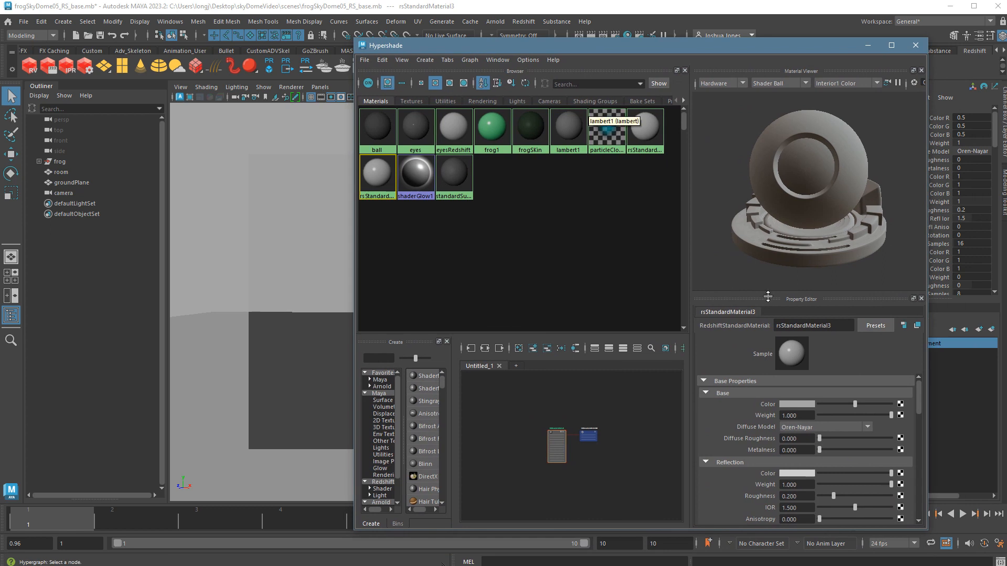
{"action": "mouse_move", "coordinate": [921, 399]}
{"action": "left_mouse_down"}
{"action": "mouse_move", "coordinate": [927, 418]}
{"action": "mouse_move", "coordinate": [929, 407]}
{"action": "left_mouse_up"}
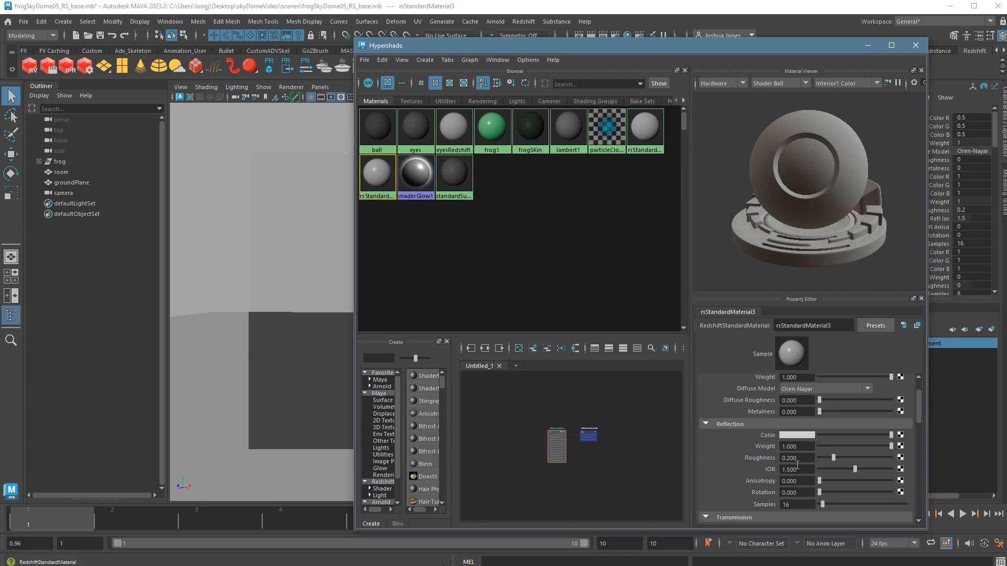
{"action": "left_click_drag", "start_coordinate": [834, 458], "coordinate": [940, 458]}
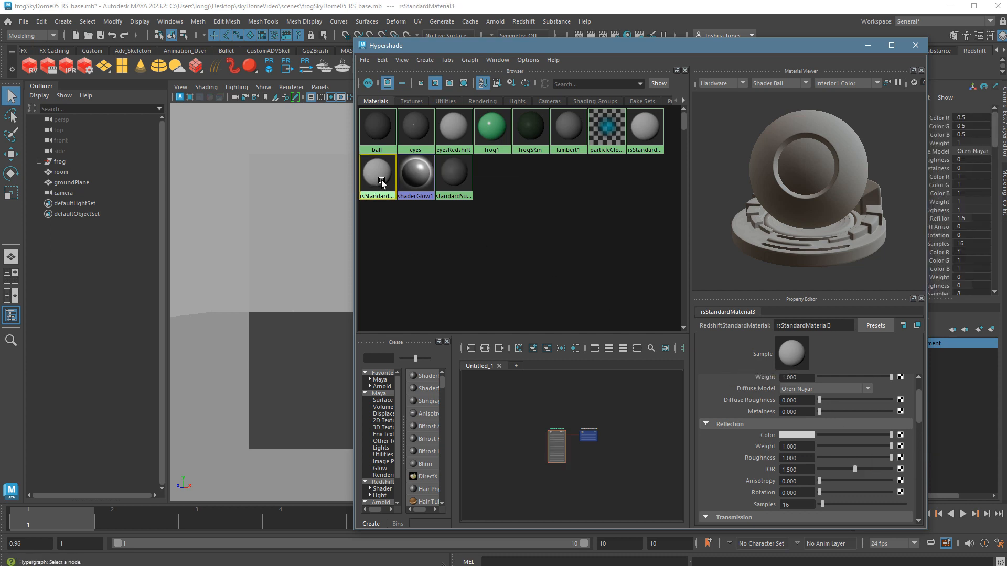
- Delete the new Redshift standard material and close the Hypershade
{"action": "key", "text": "Delete"}
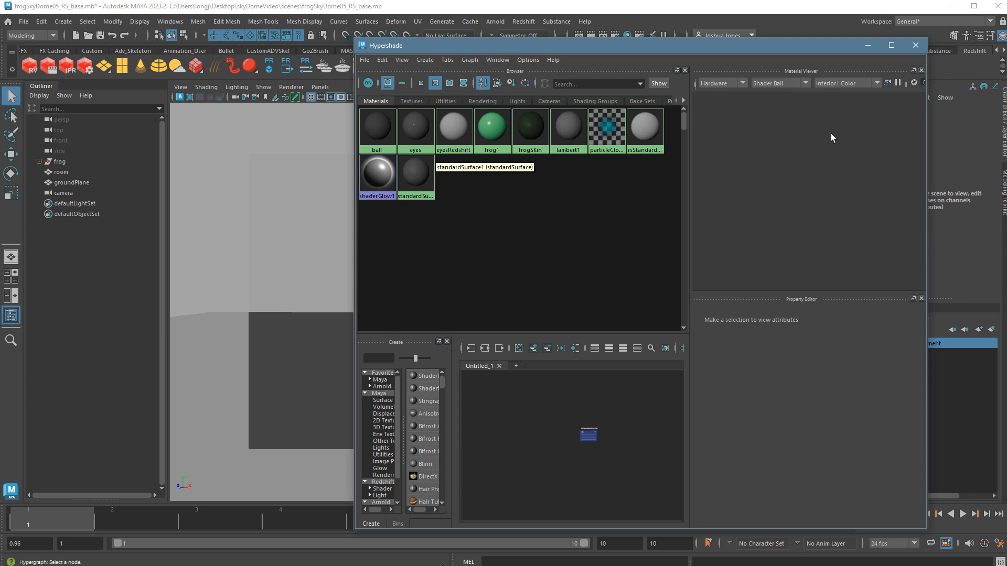
{"action": "left_click", "coordinate": [916, 45]}
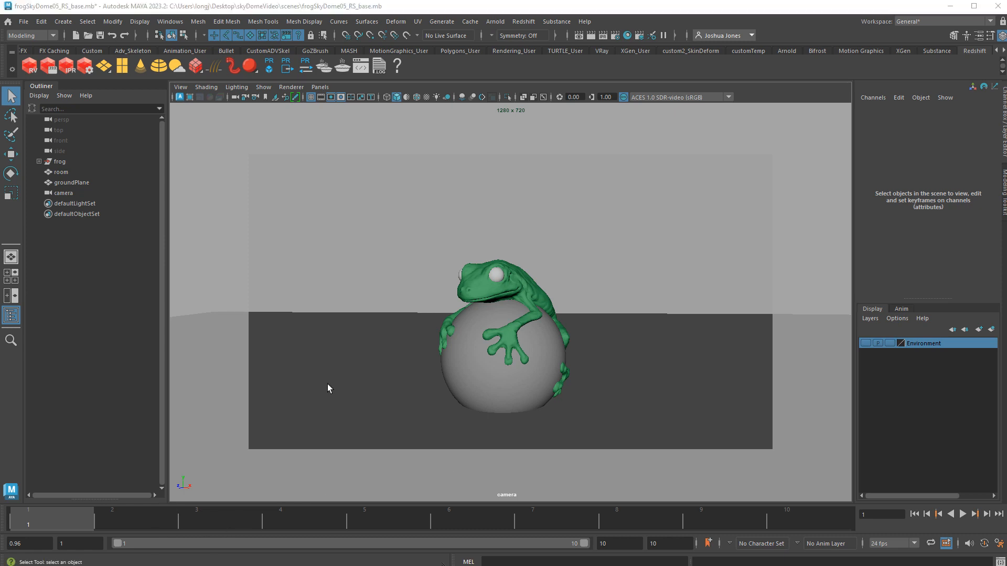
- Show the Environment layer, examine the room around the frog in the perspective view, and hide the layer again
{"action": "left_click", "coordinate": [866, 345]}
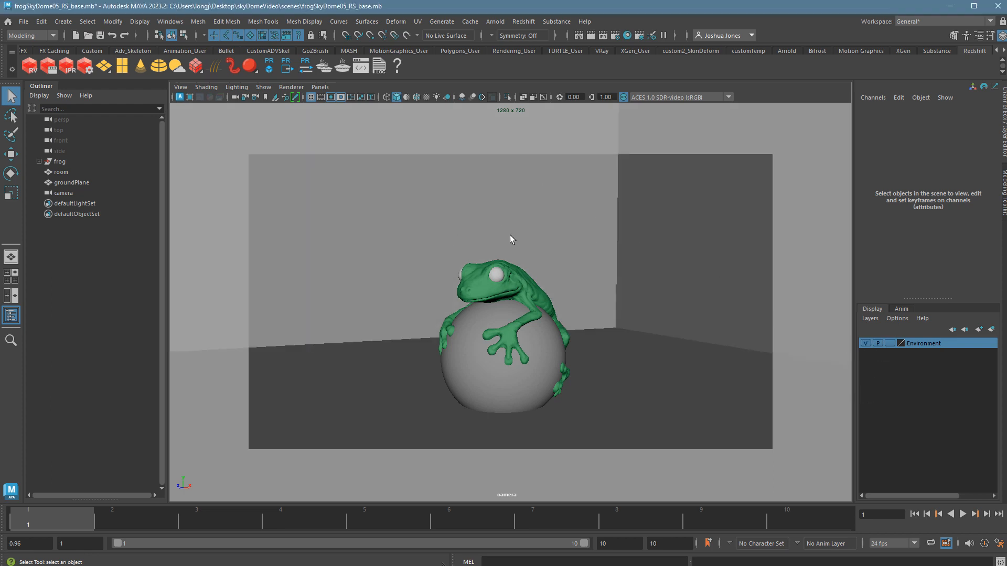
{"action": "key", "text": "space"}
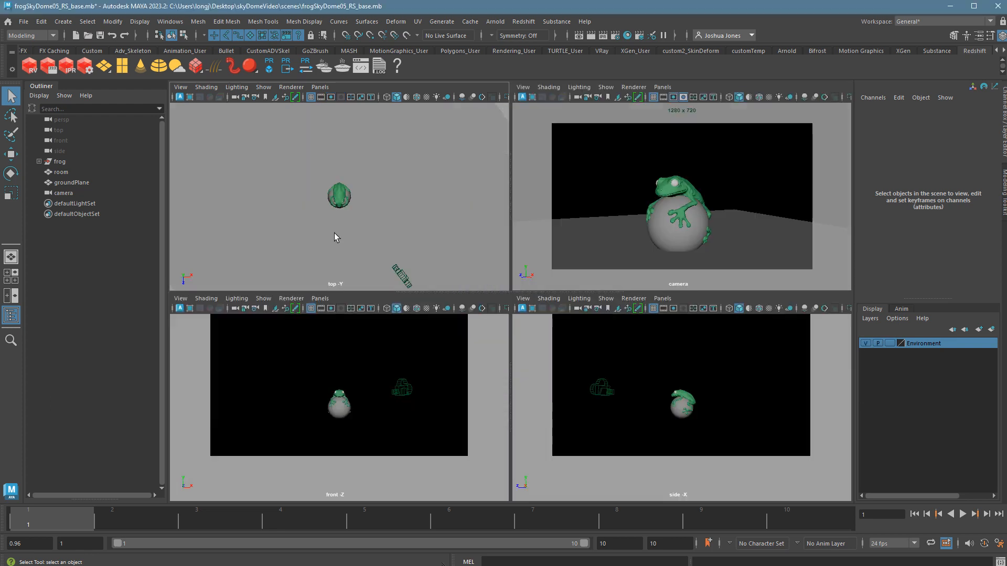
{"action": "key", "text": "space"}
{"action": "left_click_drag", "start_coordinate": [325, 219], "coordinate": [325, 186]}
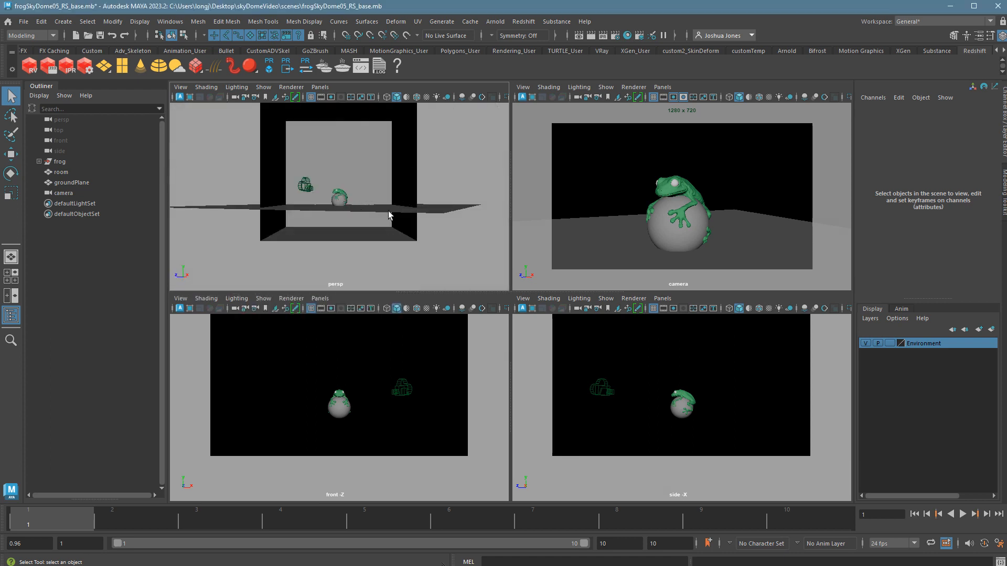
{"action": "key", "text": "space"}
{"action": "left_click_drag", "start_coordinate": [375, 209], "coordinate": [479, 270], "text": "alt"}
{"action": "left_click_drag", "start_coordinate": [358, 281], "coordinate": [471, 268], "text": "alt"}
{"action": "key", "text": "space"}
{"action": "key", "text": "space"}
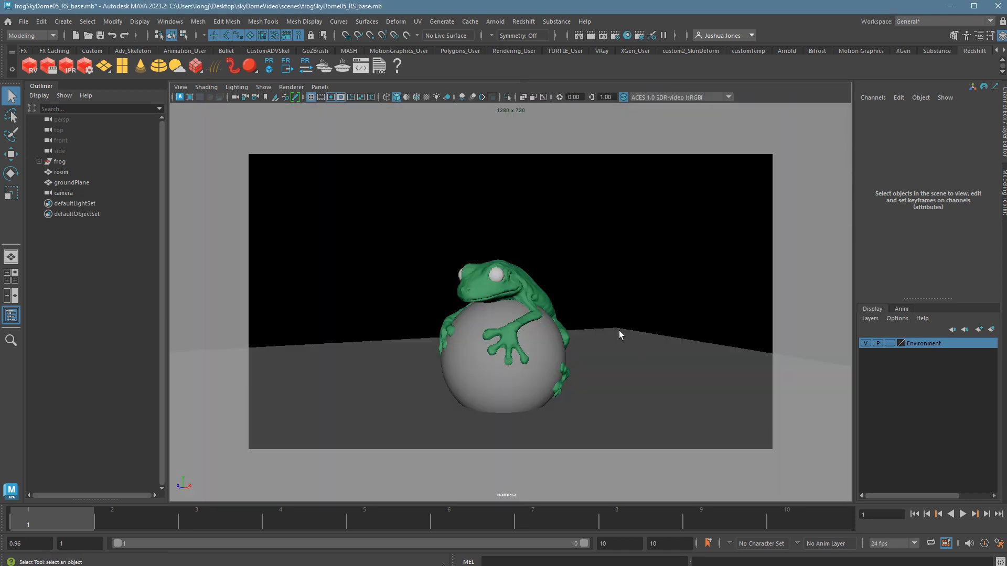
{"action": "left_click", "coordinate": [865, 344]}
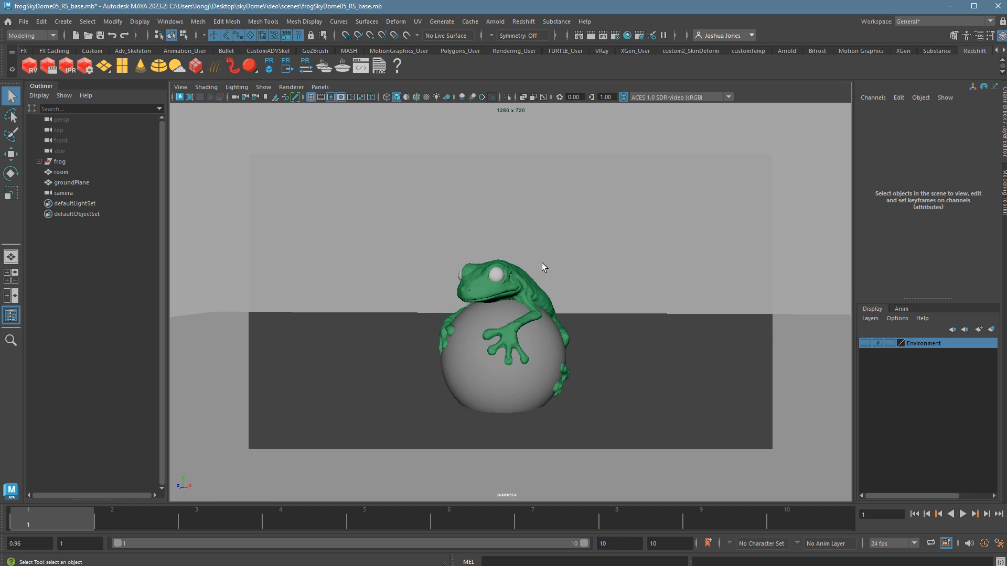
- Create a Redshift Dome Light in the frog scene and check its dome in the perspective view
{"action": "key", "text": "e"}
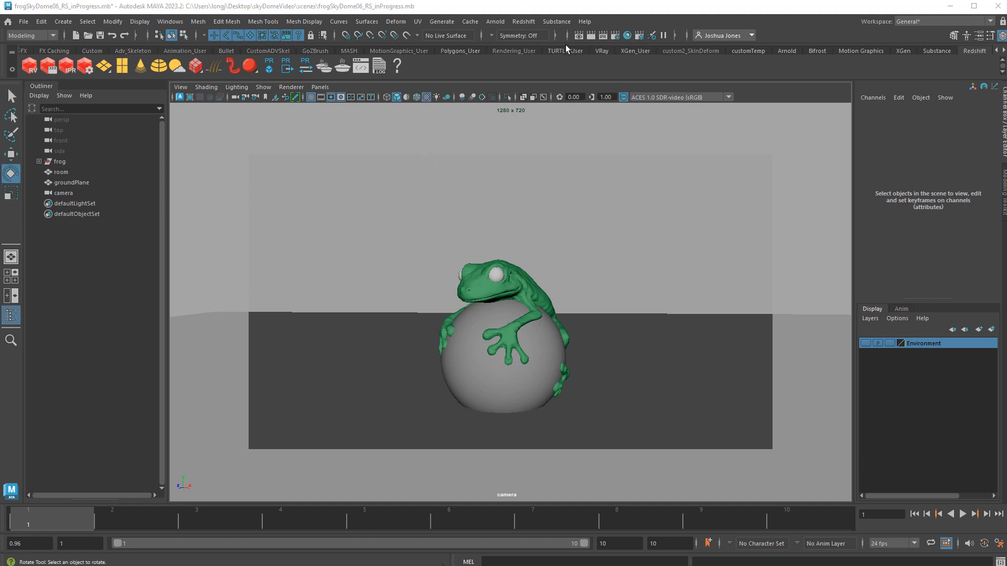
{"action": "left_click", "coordinate": [523, 22]}
{"action": "mouse_move", "coordinate": [556, 99]}
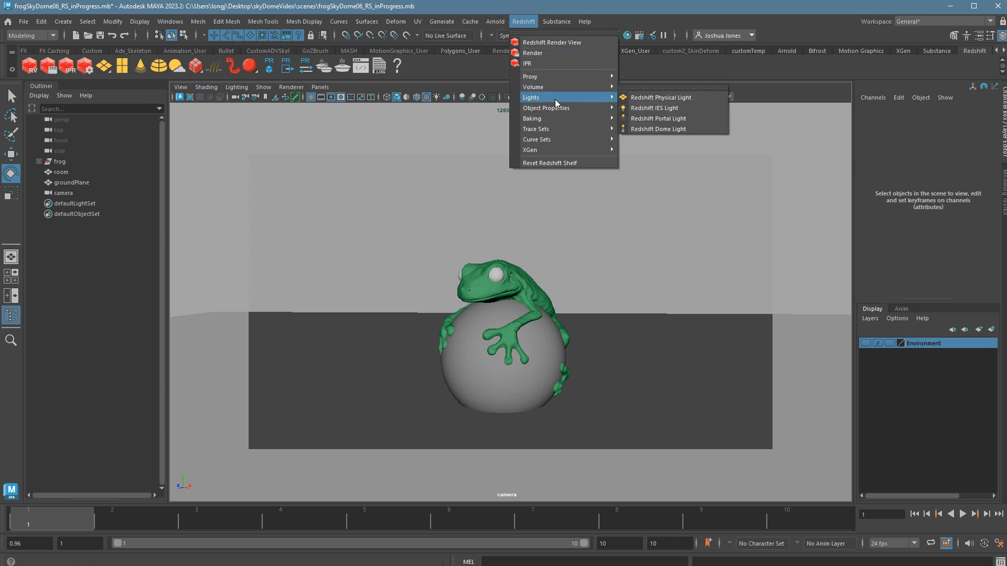
{"action": "left_click", "coordinate": [690, 133]}
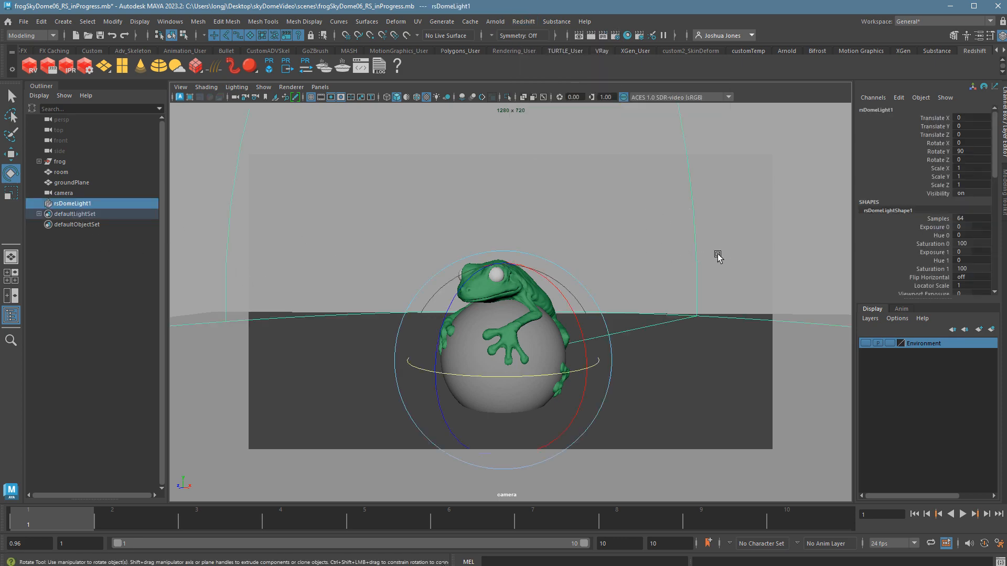
{"action": "key", "text": "space"}
{"action": "key", "text": "space"}
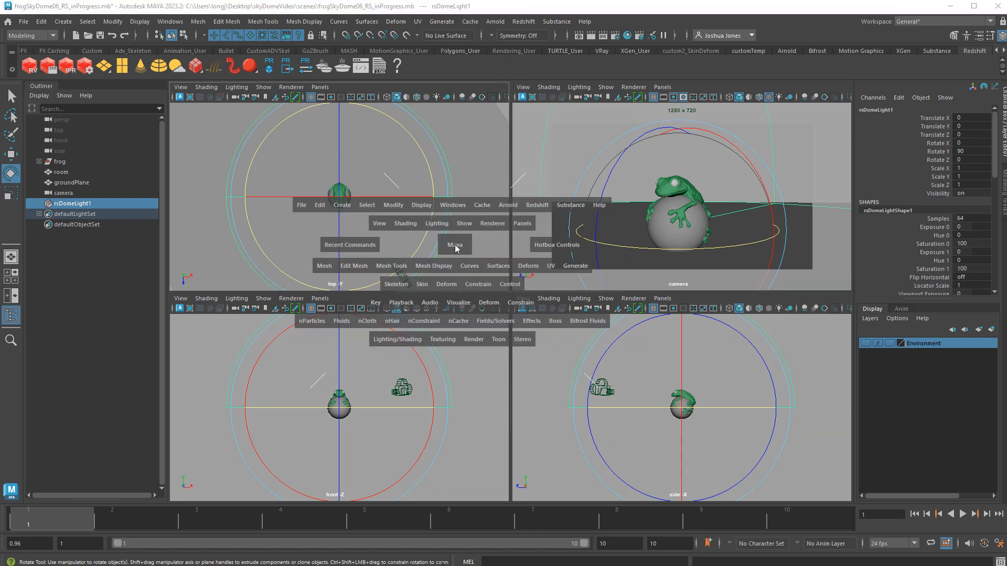
{"action": "left_click_drag", "start_coordinate": [461, 247], "coordinate": [407, 241]}
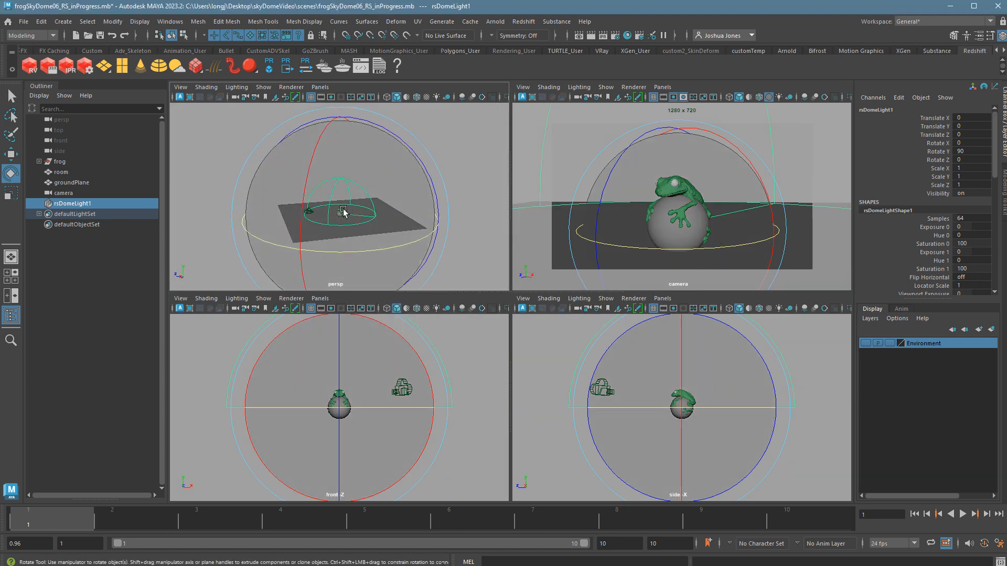
{"action": "key", "text": "space"}
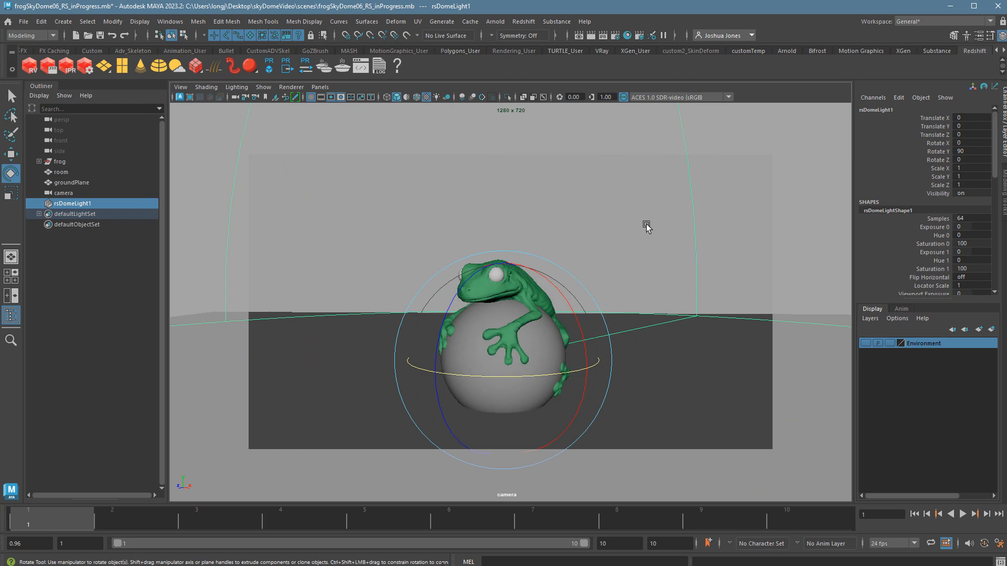
- Assign the HDRI file syferfontein_6d_clear_puresky_4k.exr as the texture of the Redshift dome light and close its attributes
{"action": "key", "text": "ctrl+a"}
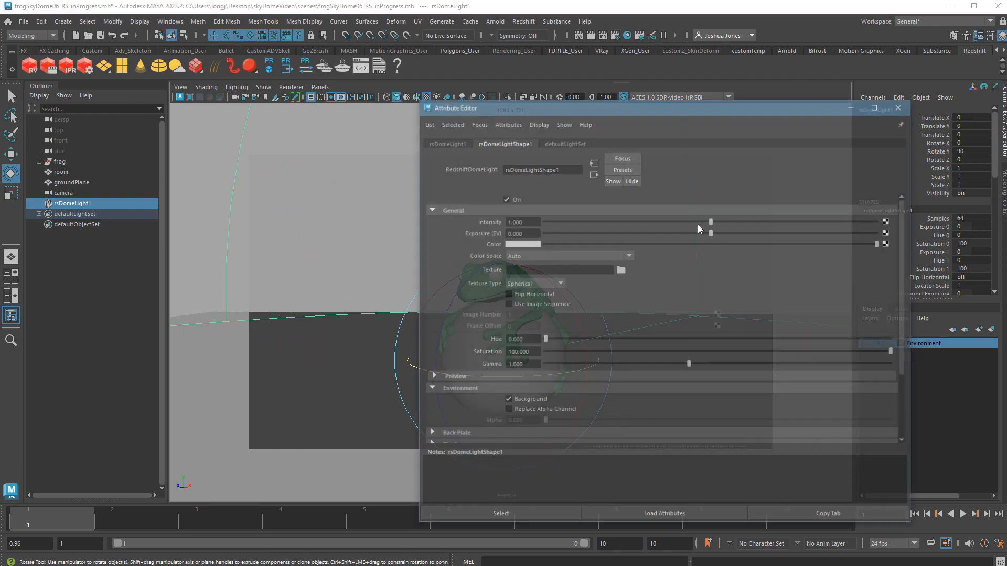
{"action": "left_click_drag", "start_coordinate": [544, 108], "coordinate": [547, 106]}
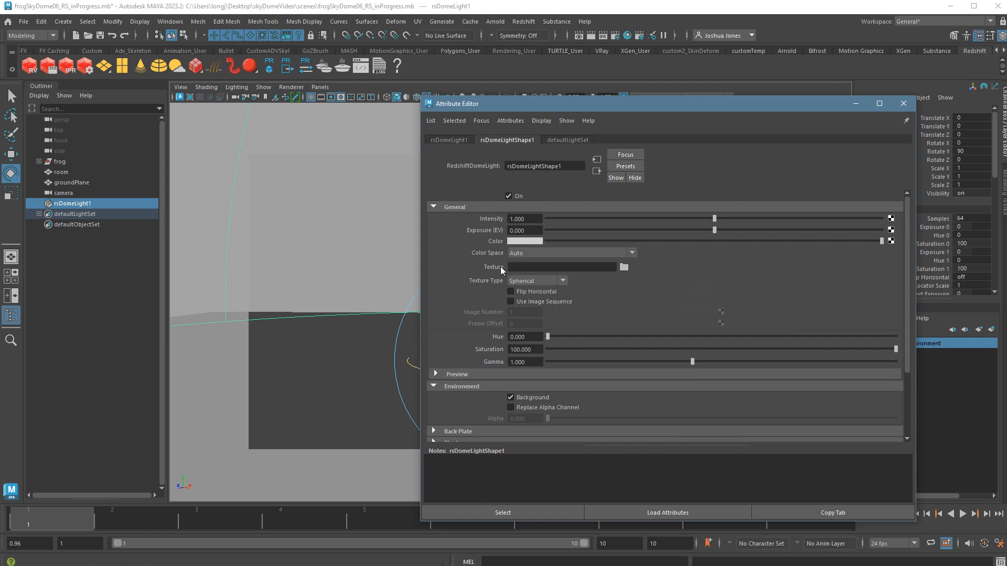
{"action": "left_click", "coordinate": [625, 267]}
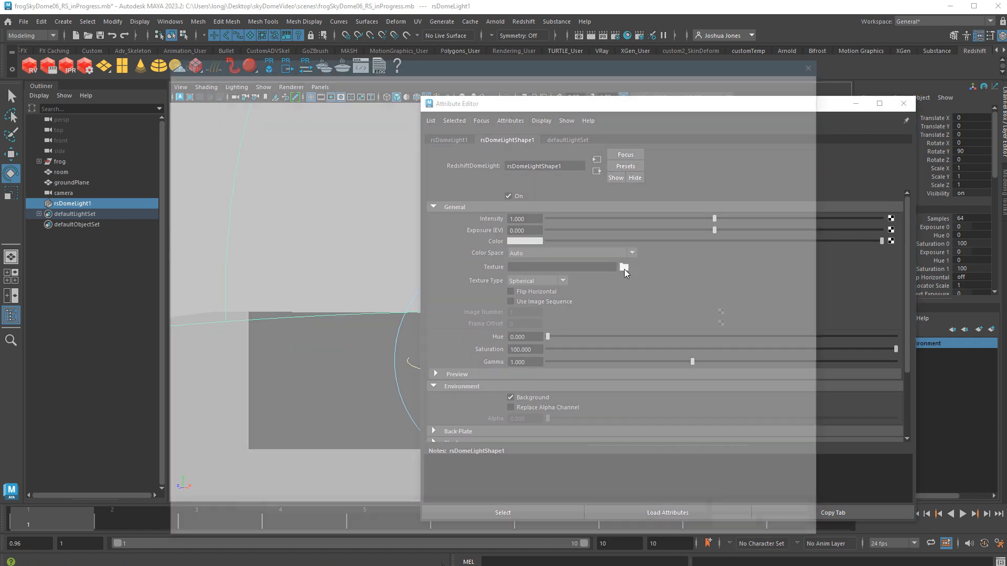
{"action": "double_click", "coordinate": [321, 141]}
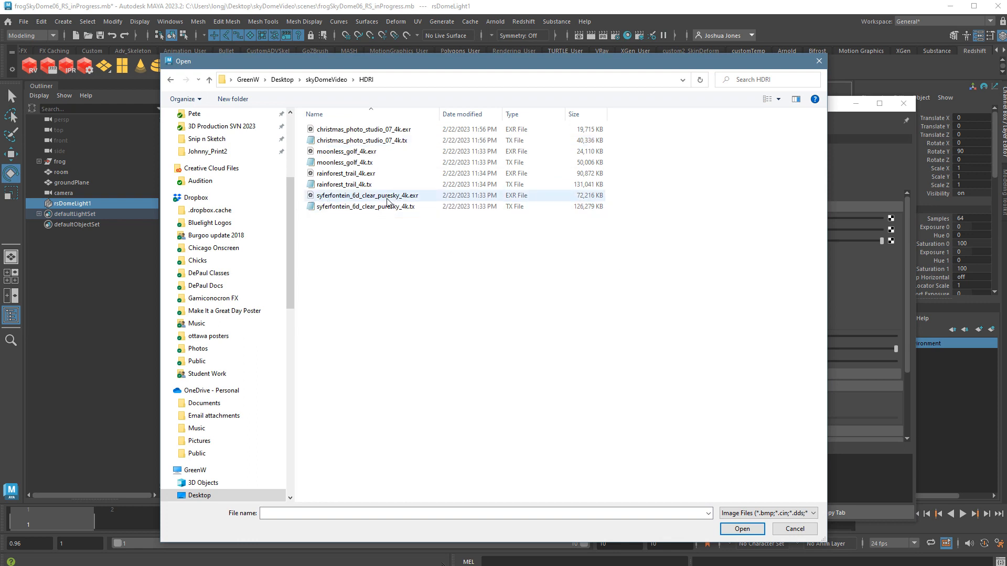
{"action": "double_click", "coordinate": [347, 195]}
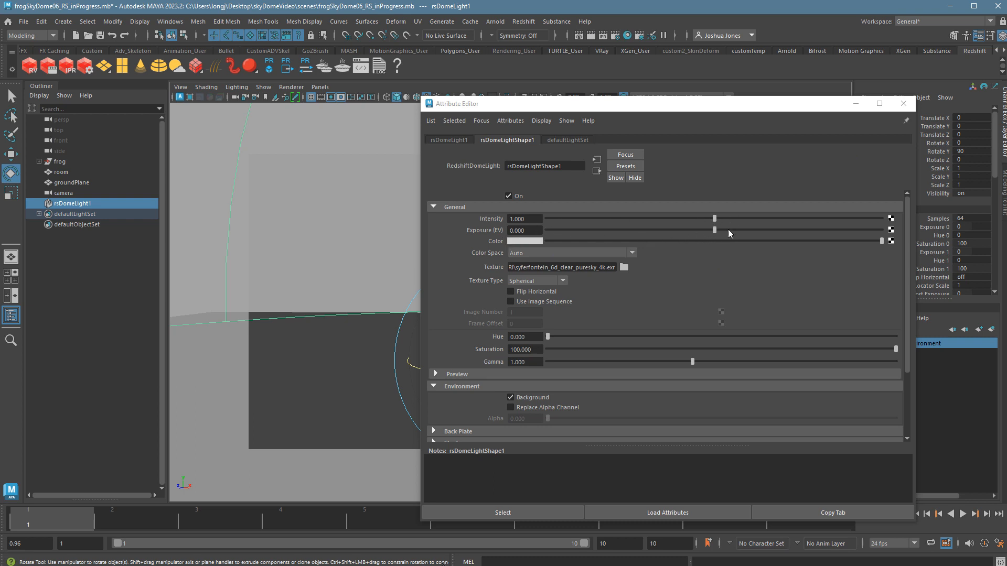
{"action": "left_click", "coordinate": [904, 103]}
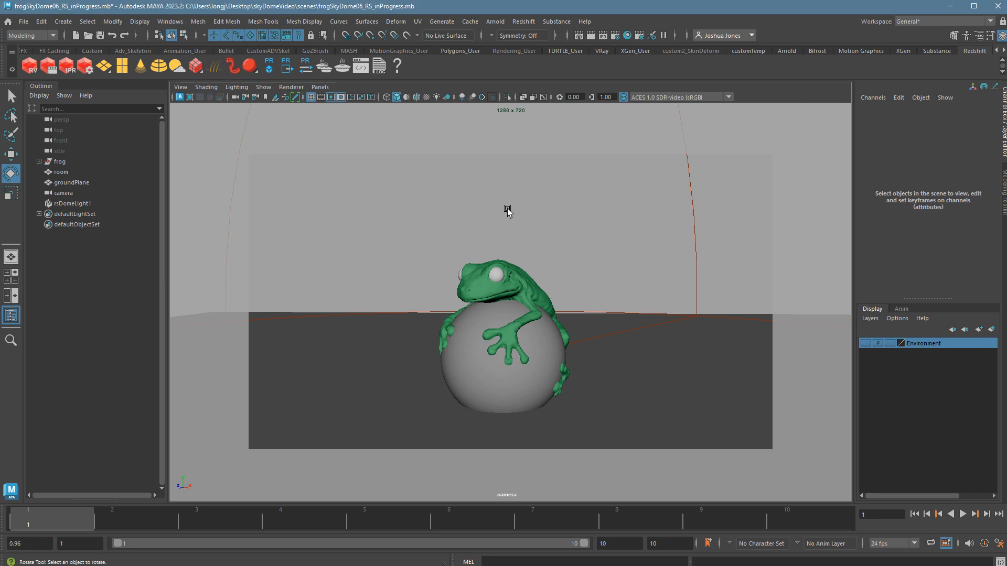
- Check the viewport with scene lights, return to plain shading, and start an interactive Redshift render through the camera
{"action": "key", "text": "7"}
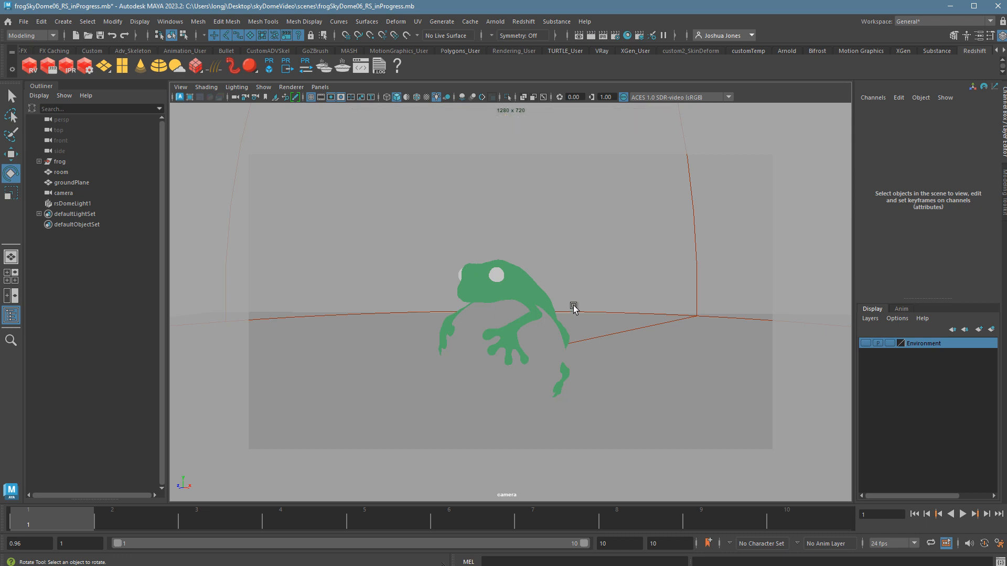
{"action": "key", "text": "5"}
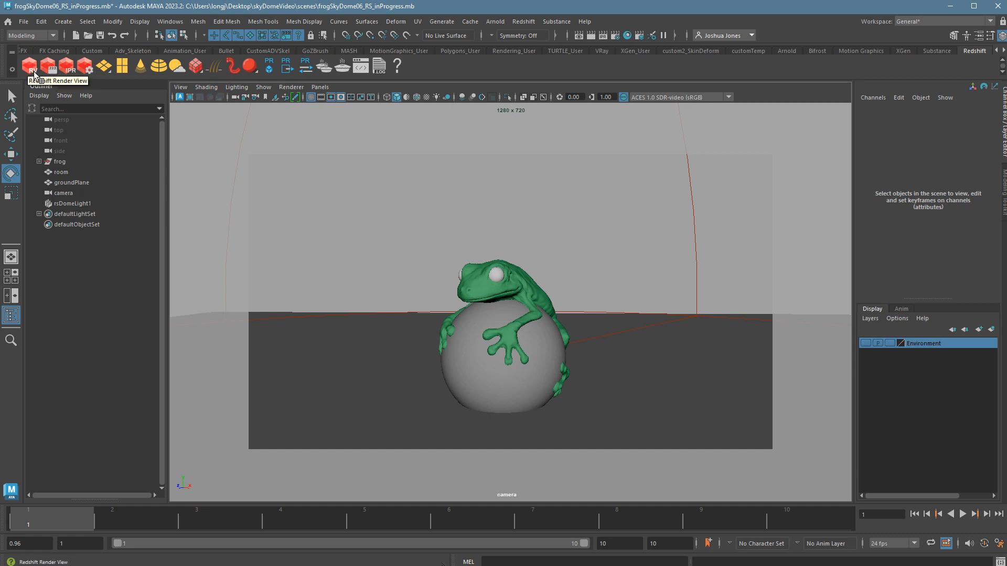
{"action": "left_click", "coordinate": [71, 74]}
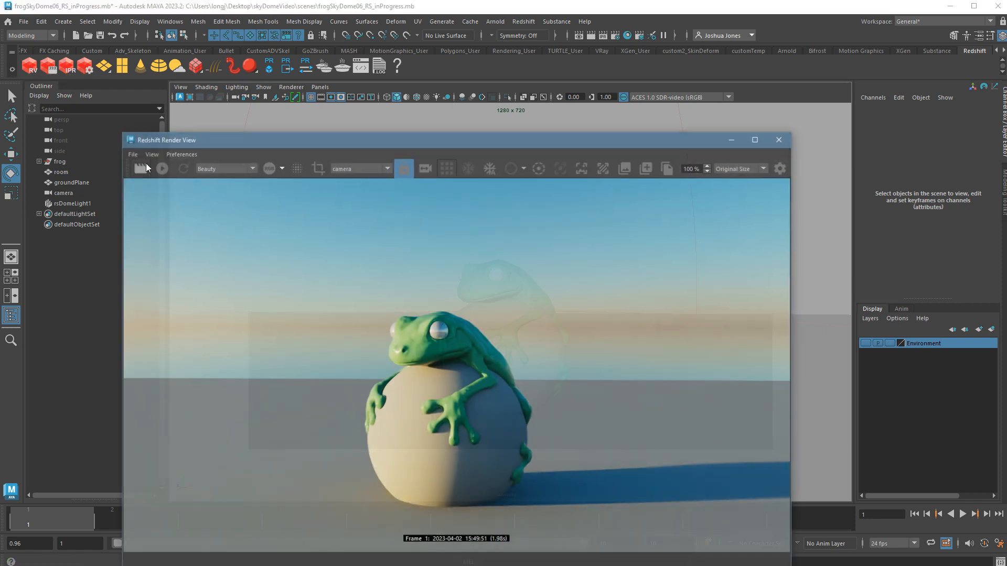
{"action": "left_click_drag", "start_coordinate": [234, 143], "coordinate": [181, 117]}
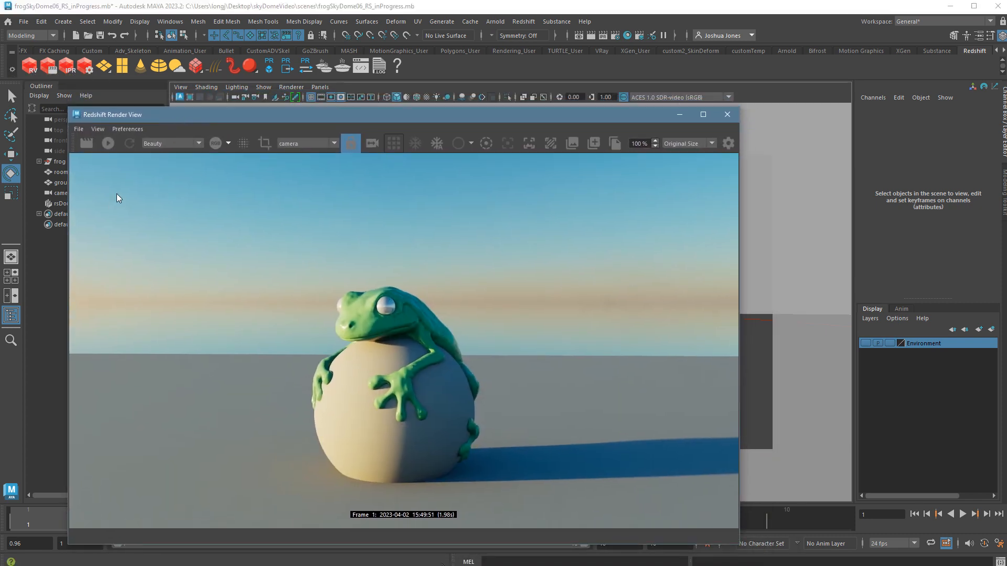
{"action": "left_click", "coordinate": [108, 143]}
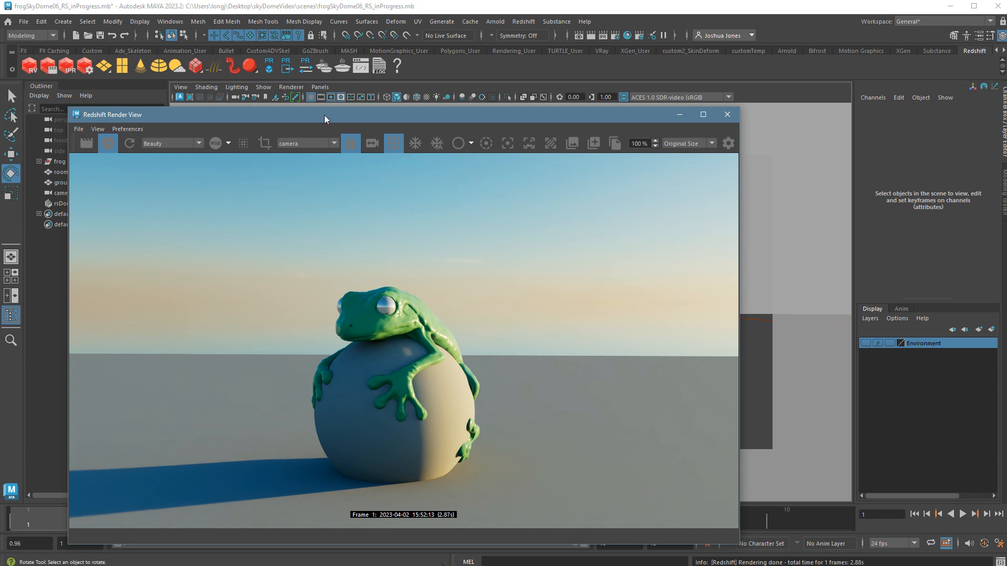
{"action": "left_click_drag", "start_coordinate": [324, 115], "coordinate": [322, 78]}
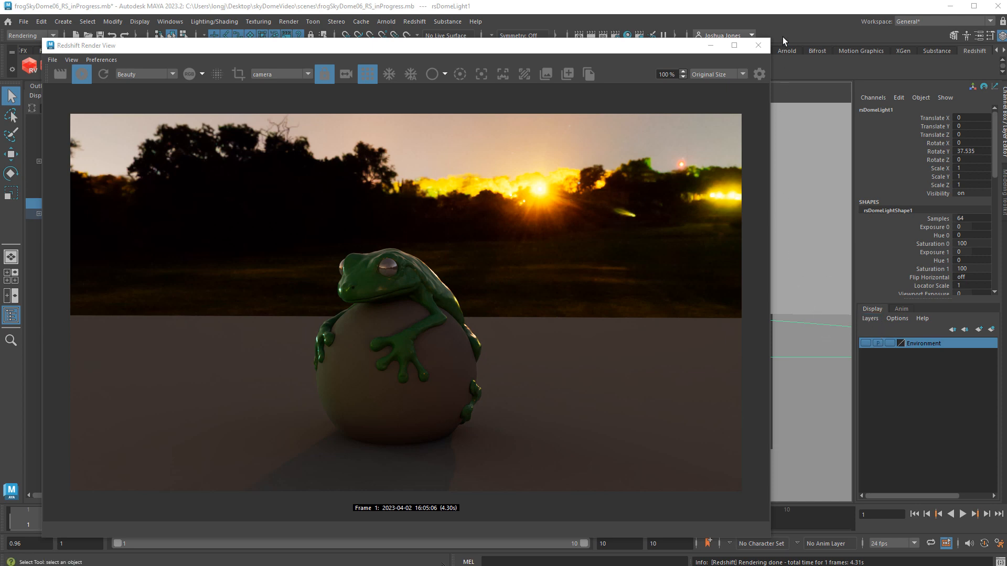
- Turn off the Background option in the dome light's Environment attributes and close the Attribute Editor
{"action": "key", "text": "ctrl+a"}
{"action": "left_click_drag", "start_coordinate": [789, 128], "coordinate": [590, 90]}
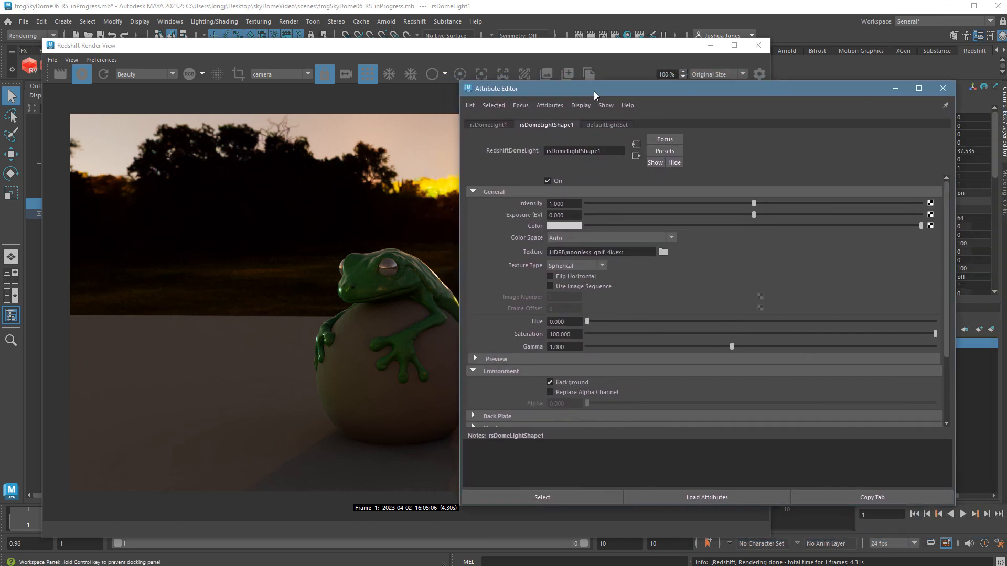
{"action": "left_click", "coordinate": [549, 382]}
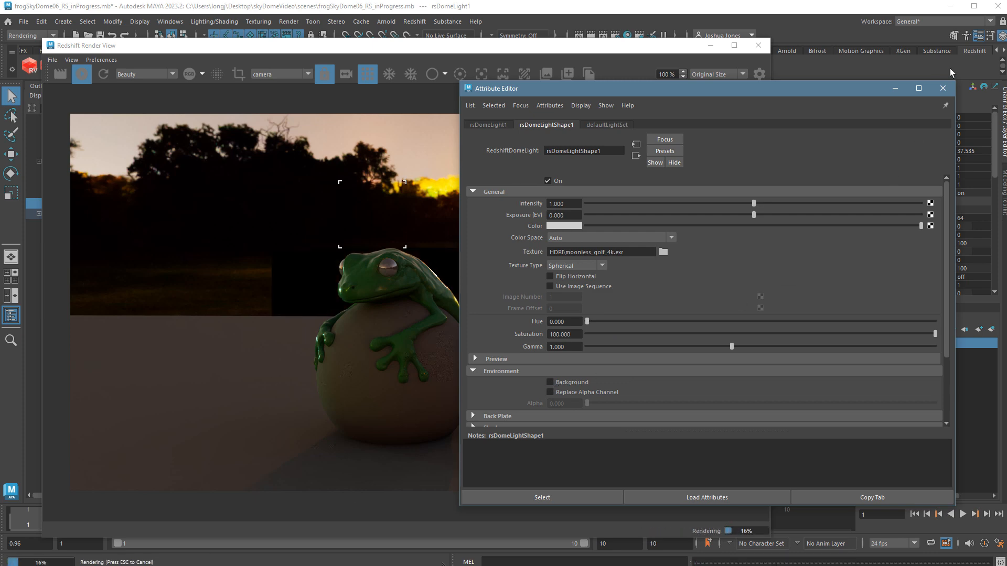
{"action": "left_click", "coordinate": [943, 89]}
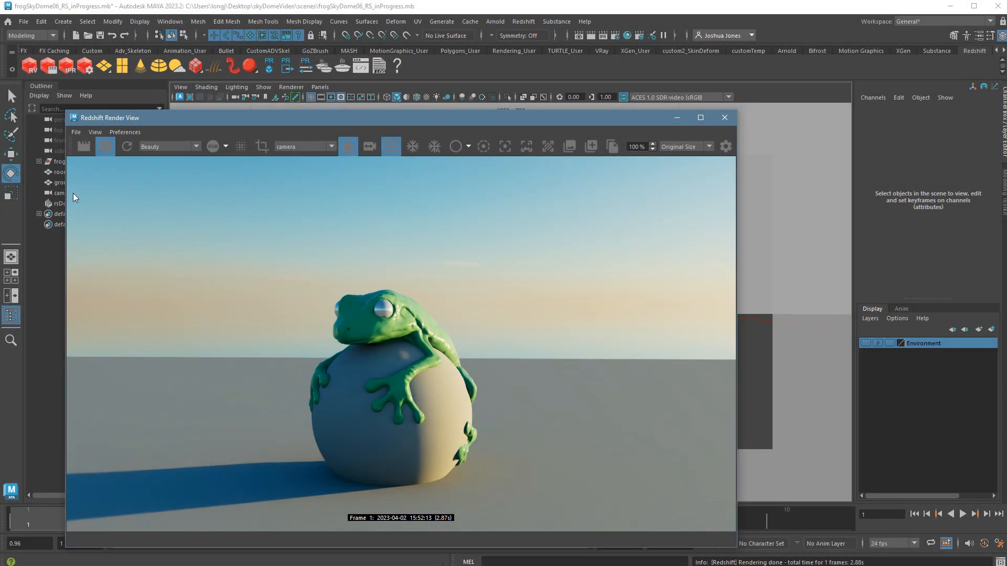
- Select the dome light beside the render window, switch to progressive rendering, and rotate the light to about 44 degrees in Y
{"action": "left_click", "coordinate": [106, 146]}
{"action": "left_click_drag", "start_coordinate": [430, 125], "coordinate": [153, 101]}
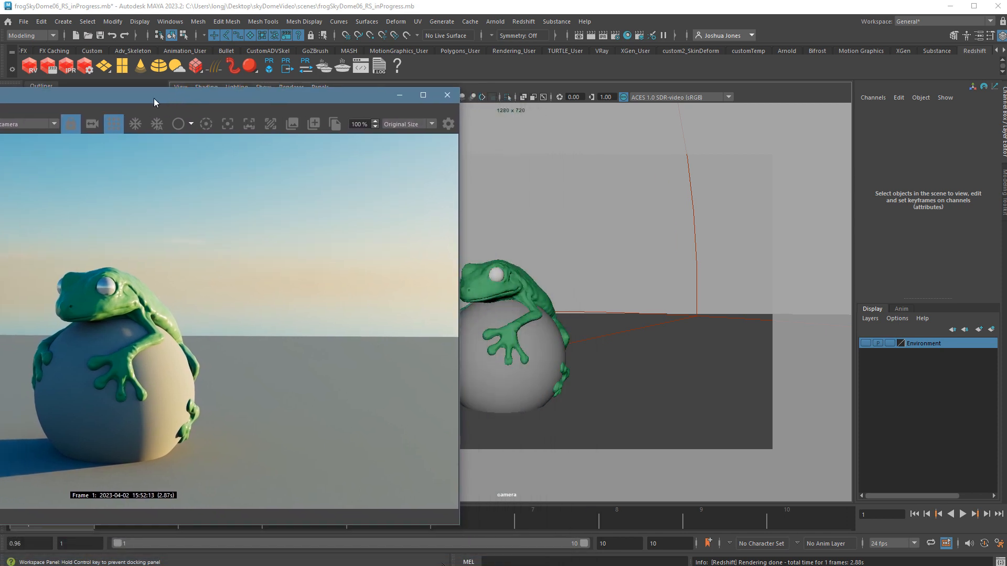
{"action": "left_click_drag", "start_coordinate": [637, 244], "coordinate": [726, 267]}
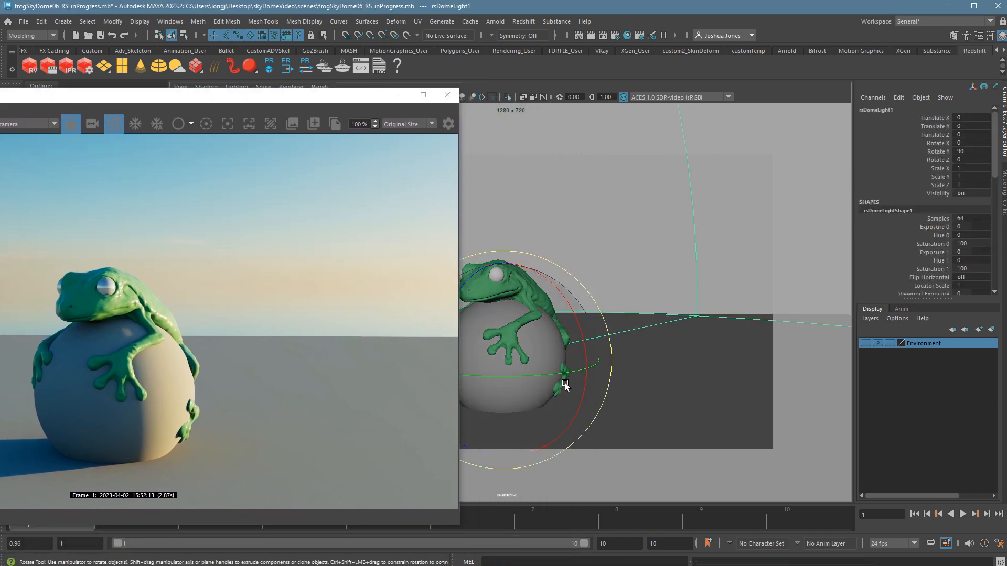
{"action": "left_click_drag", "start_coordinate": [568, 378], "coordinate": [511, 375]}
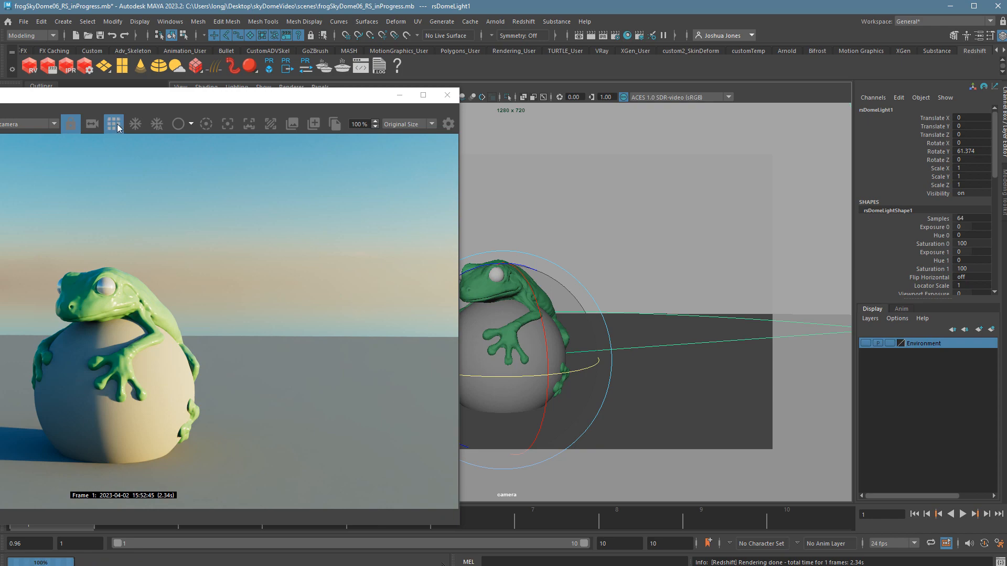
{"action": "mouse_move", "coordinate": [534, 374]}
{"action": "left_mouse_down"}
{"action": "mouse_move", "coordinate": [569, 378]}
{"action": "mouse_move", "coordinate": [543, 384]}
{"action": "left_mouse_up"}
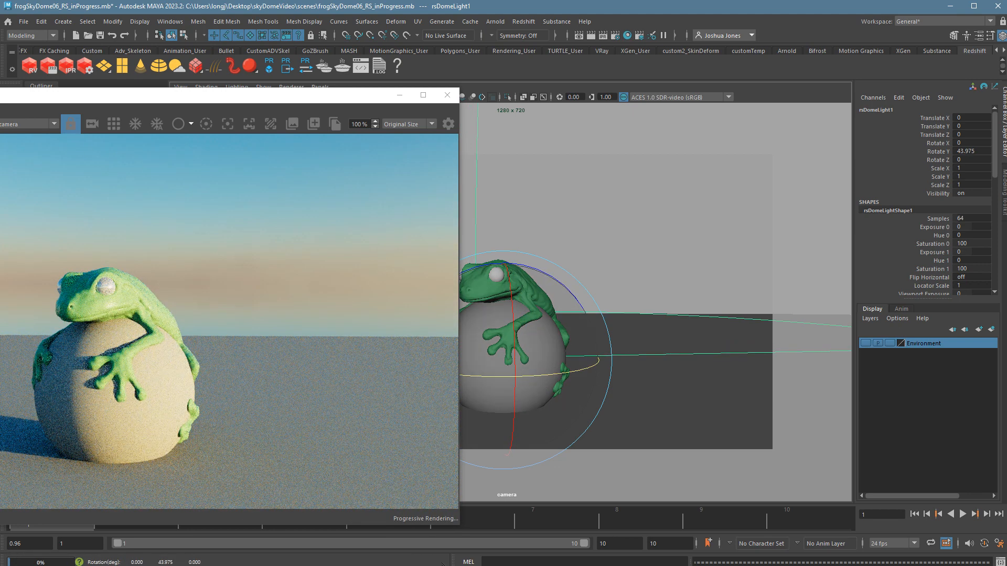
- Limit the interactive render to a region around the whole frog and sphere, turning the dome light to about -0.75 degrees in Y
{"action": "left_click_drag", "start_coordinate": [7, 228], "coordinate": [215, 394]}
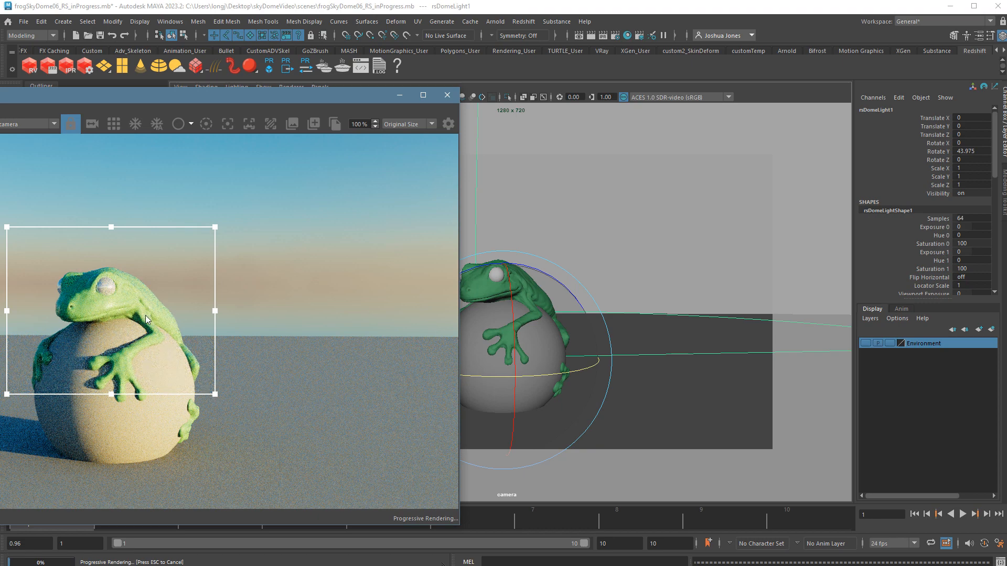
{"action": "left_click_drag", "start_coordinate": [557, 383], "coordinate": [473, 386]}
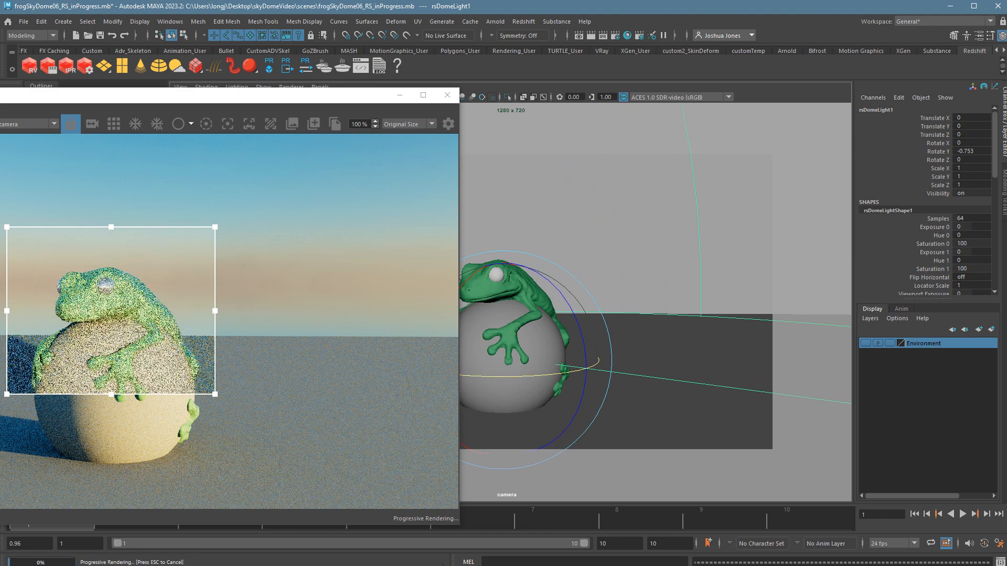
{"action": "left_click_drag", "start_coordinate": [215, 394], "coordinate": [248, 480]}
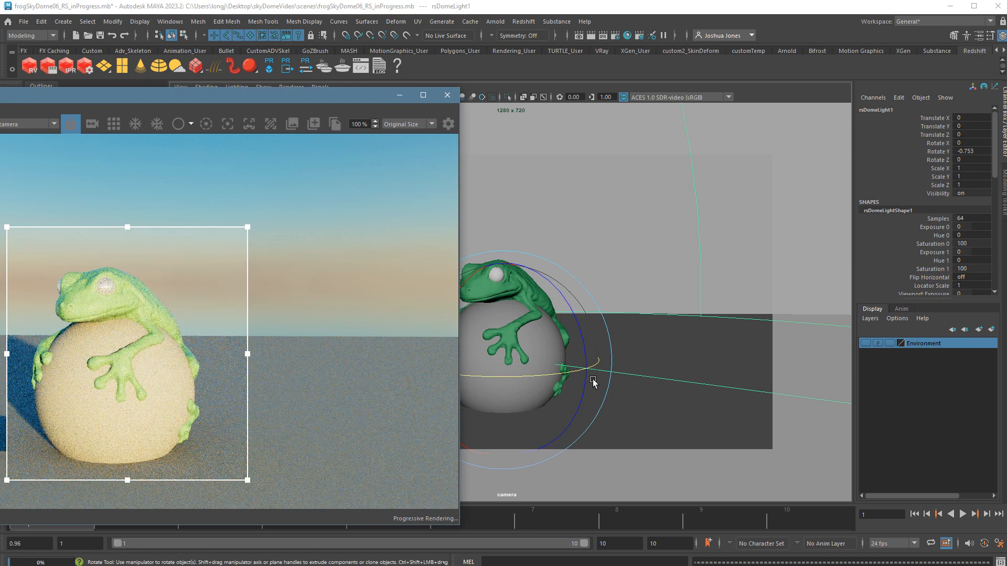
- Rotate the dome light to about 37.5 degrees in Y while watching the frog's lighting in the render region
{"action": "left_click_drag", "start_coordinate": [580, 371], "coordinate": [618, 362]}
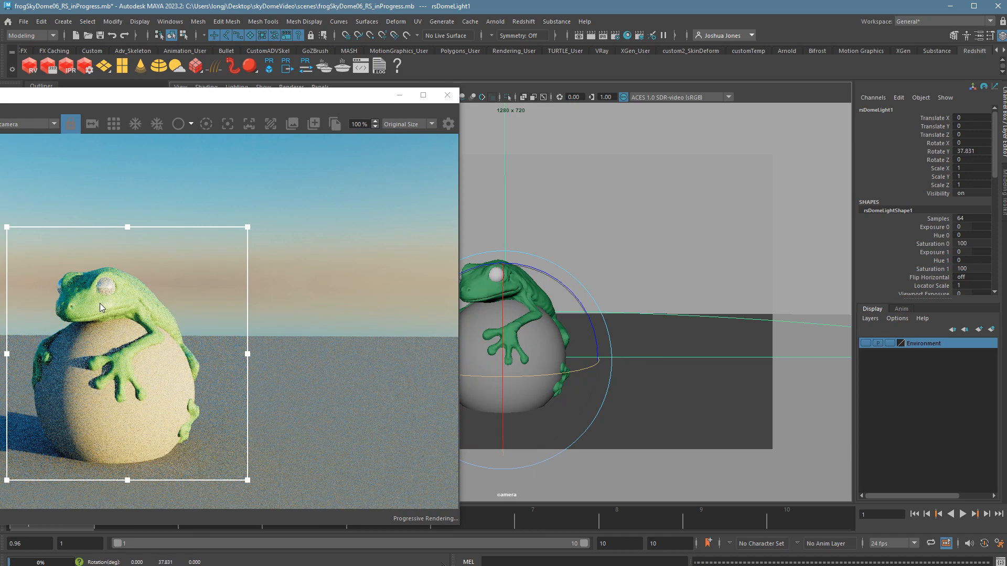
{"action": "left_click_drag", "start_coordinate": [551, 381], "coordinate": [562, 382]}
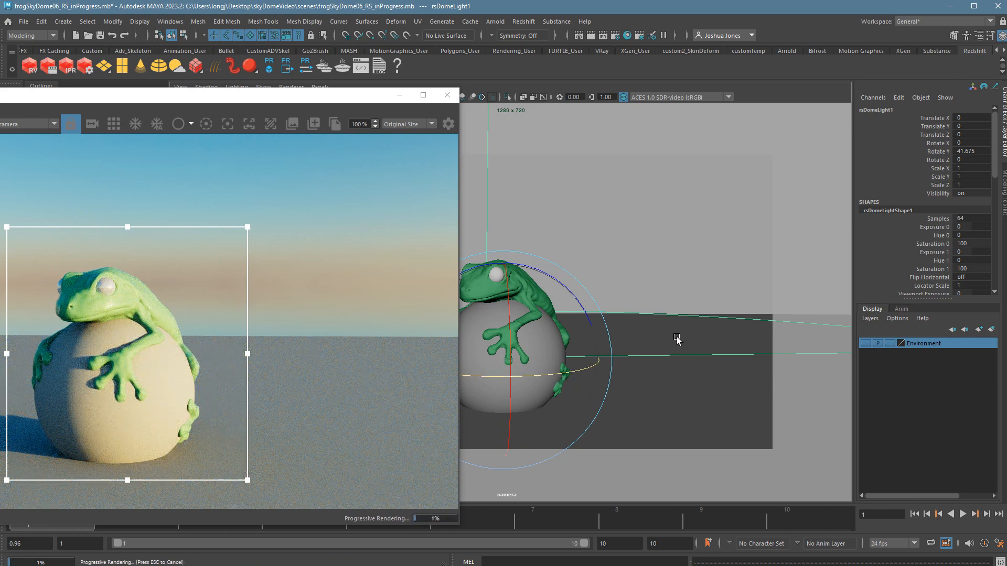
{"action": "left_click_drag", "start_coordinate": [572, 379], "coordinate": [568, 377]}
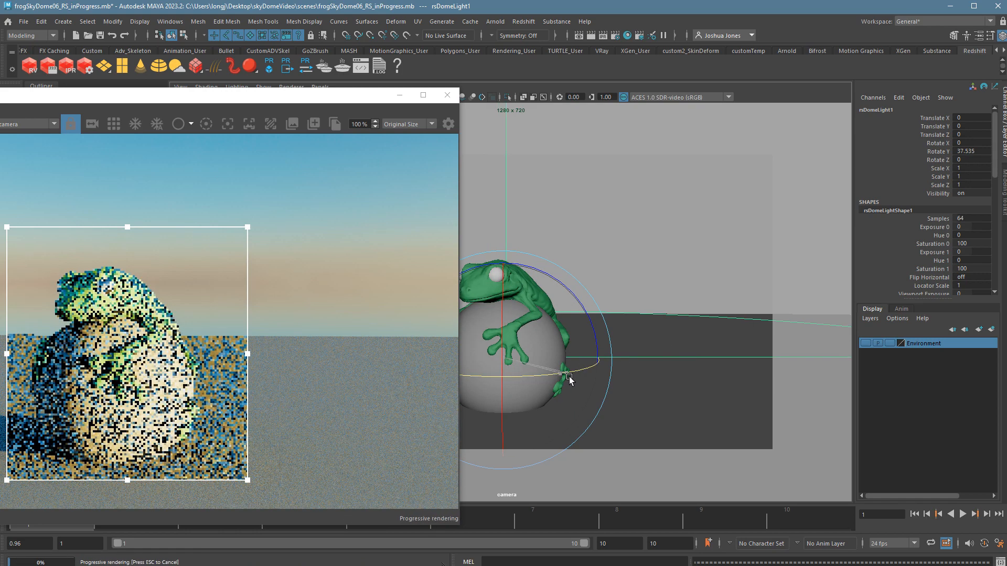
- Turn off the render region and switch the interactive render back to bucket rendering for the full frame
{"action": "left_click_drag", "start_coordinate": [198, 102], "coordinate": [523, 105]}
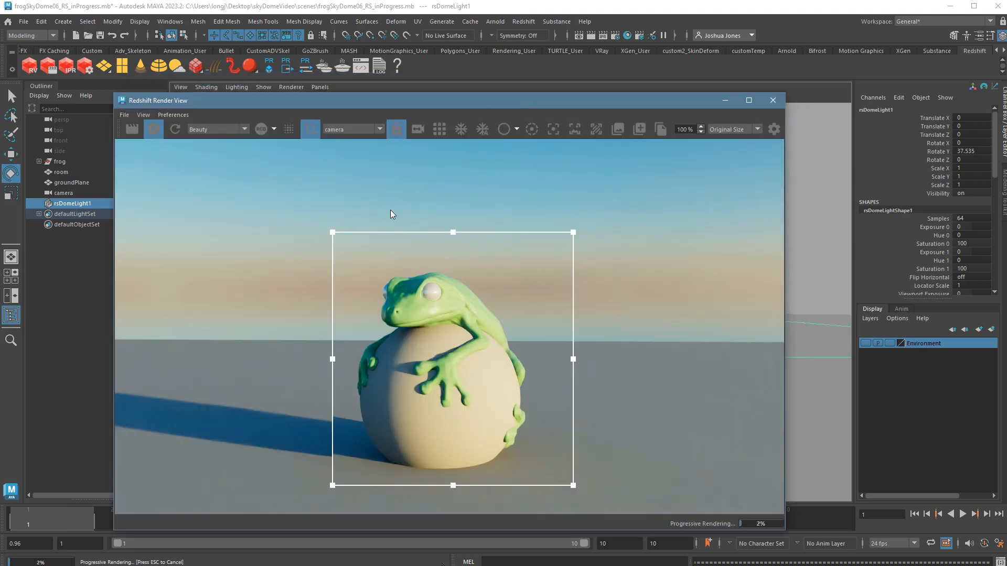
{"action": "left_click", "coordinate": [307, 131]}
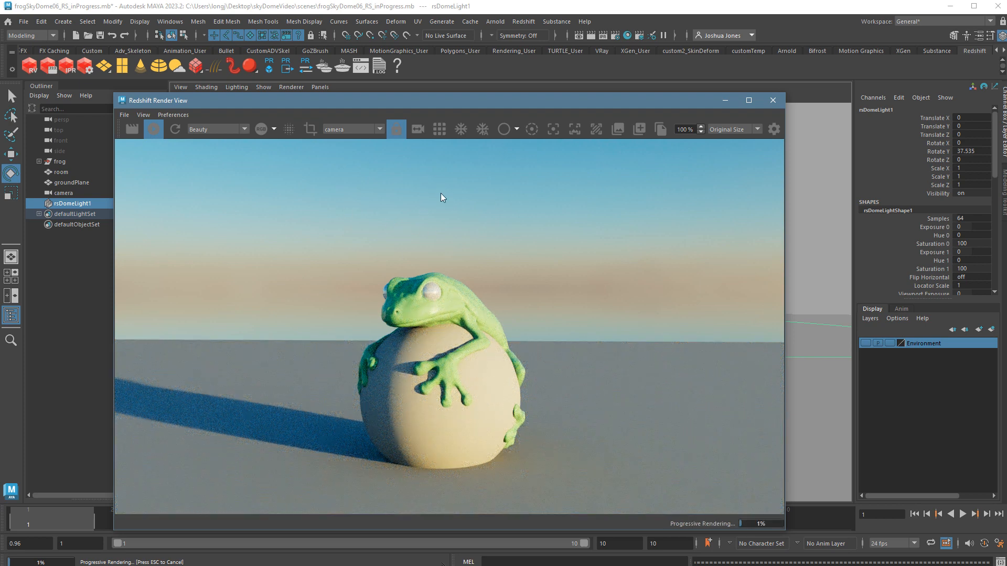
{"action": "left_click", "coordinate": [439, 130]}
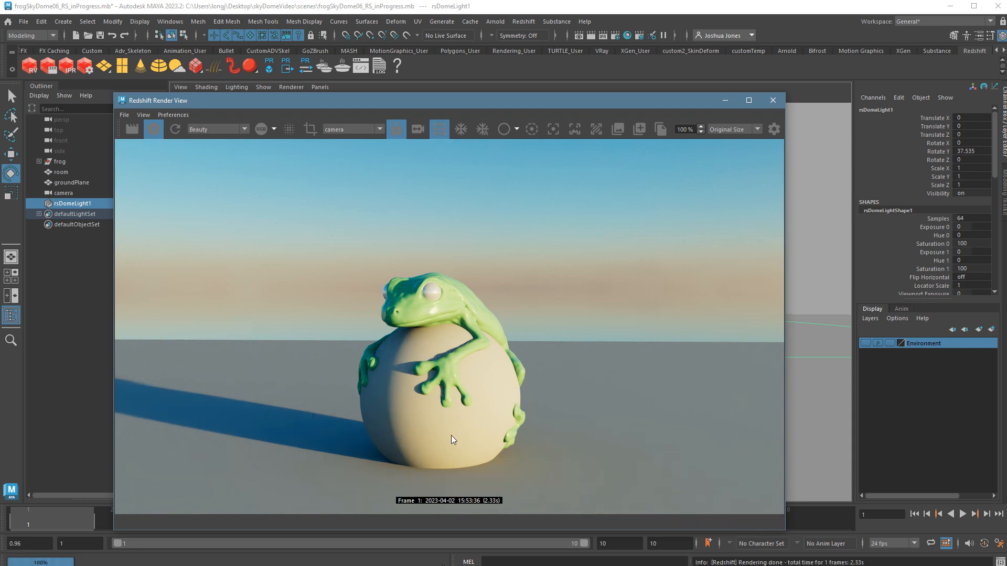
{"action": "left_click", "coordinate": [290, 129]}
{"action": "left_click", "coordinate": [288, 128]}
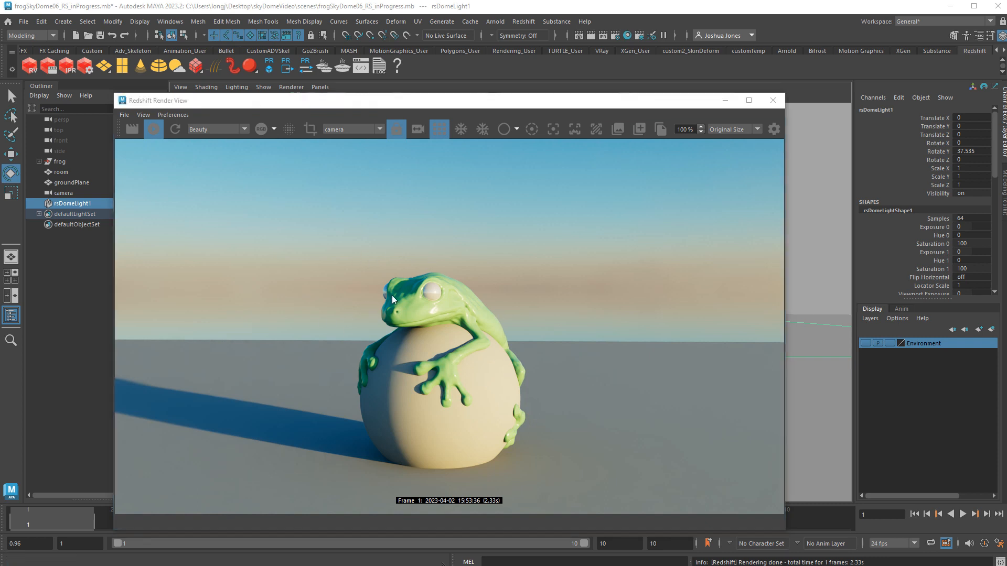
- Open the Render Settings, close the Redshift render window, and set the bucket quality to Very High
{"action": "left_click_drag", "start_coordinate": [633, 99], "coordinate": [601, 103]}
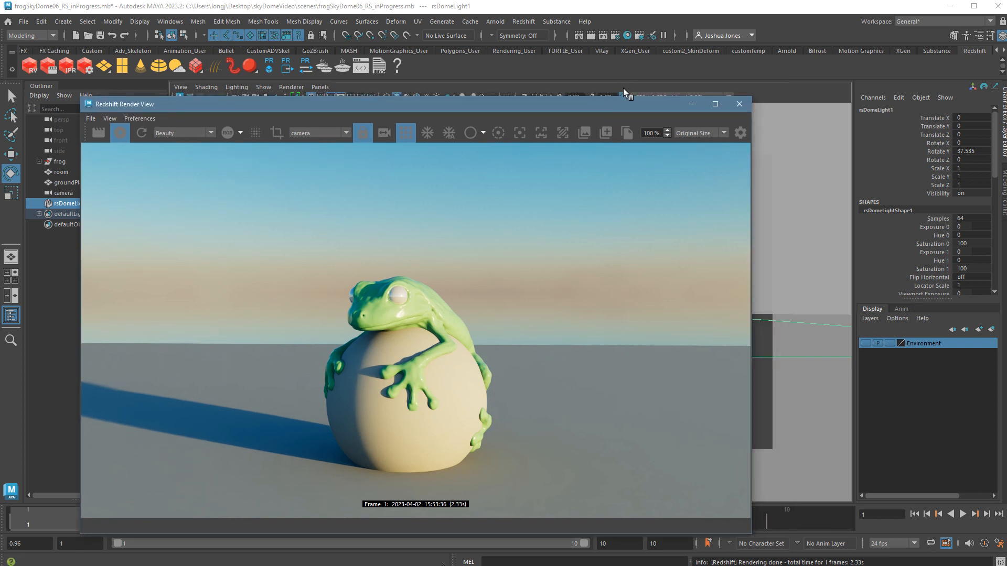
{"action": "left_click", "coordinate": [615, 37]}
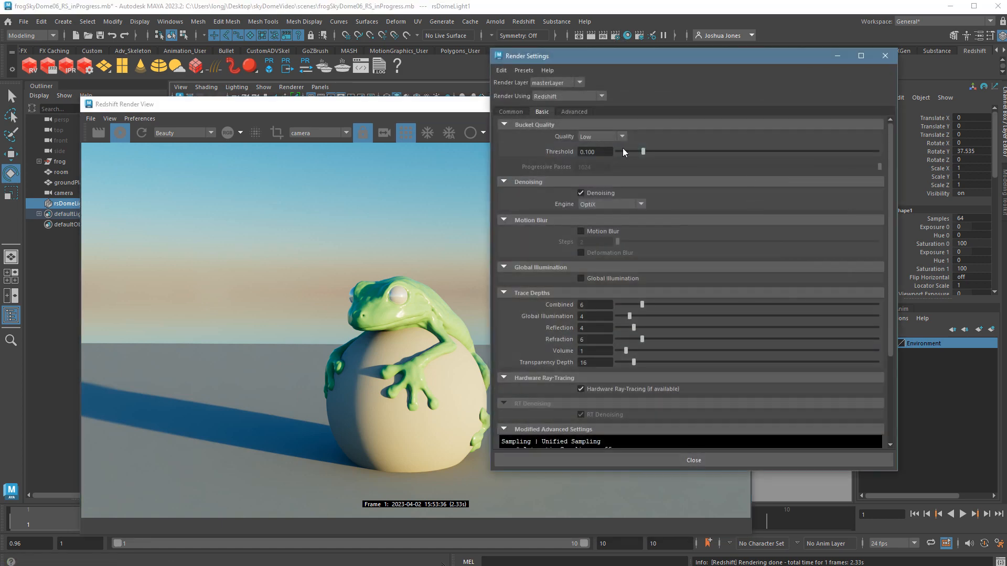
{"action": "left_click", "coordinate": [469, 109]}
{"action": "left_click", "coordinate": [733, 109]}
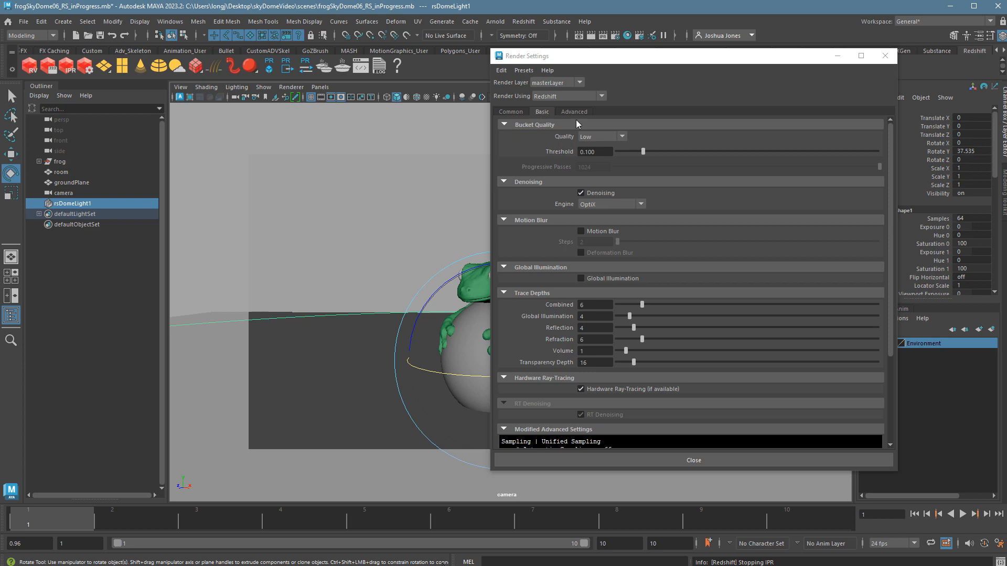
{"action": "left_click", "coordinate": [612, 136]}
{"action": "left_click", "coordinate": [598, 180]}
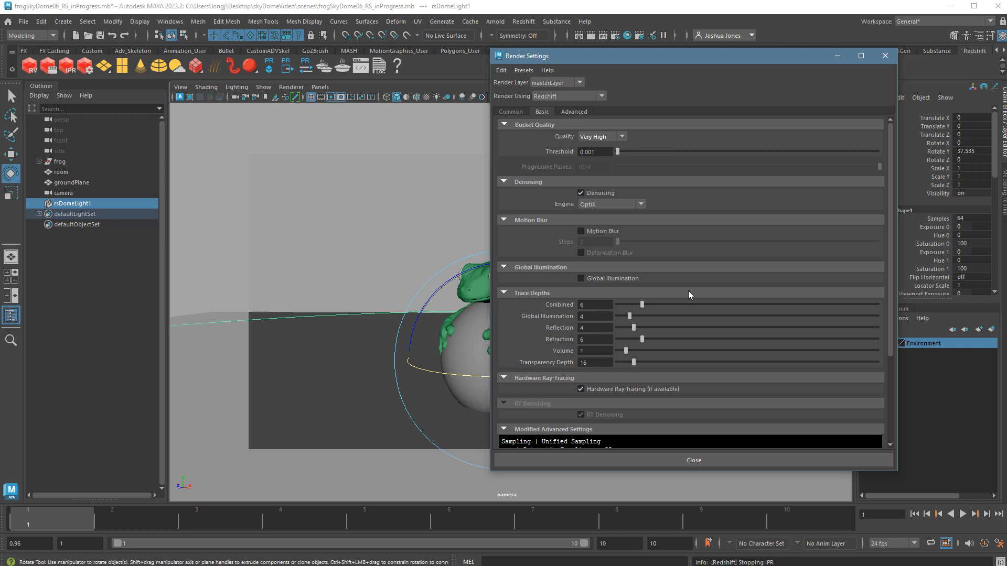
{"action": "left_click", "coordinate": [581, 390]}
- Set the render resolution to the HD 1080 preset and go back to the basic Redshift settings
{"action": "left_click", "coordinate": [513, 113]}
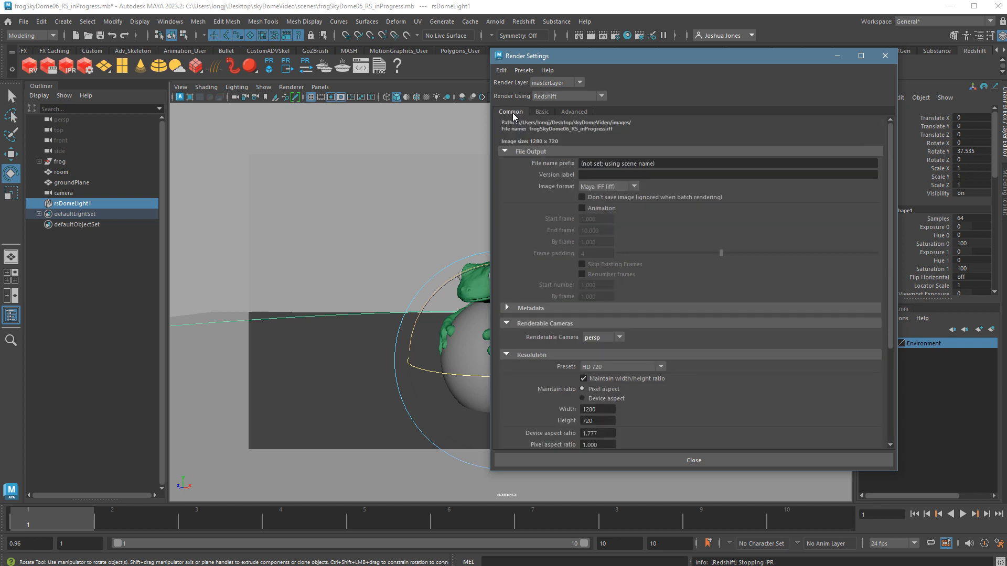
{"action": "left_click", "coordinate": [610, 366]}
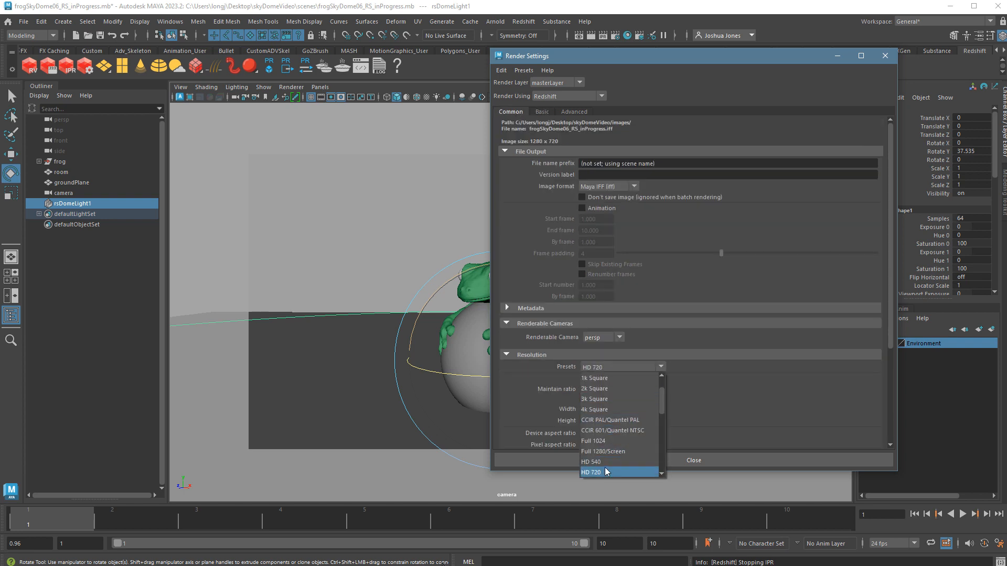
{"action": "scroll", "coordinate": [599, 440], "scroll_direction": "down", "scroll_amount": 2}
{"action": "left_click", "coordinate": [606, 449]}
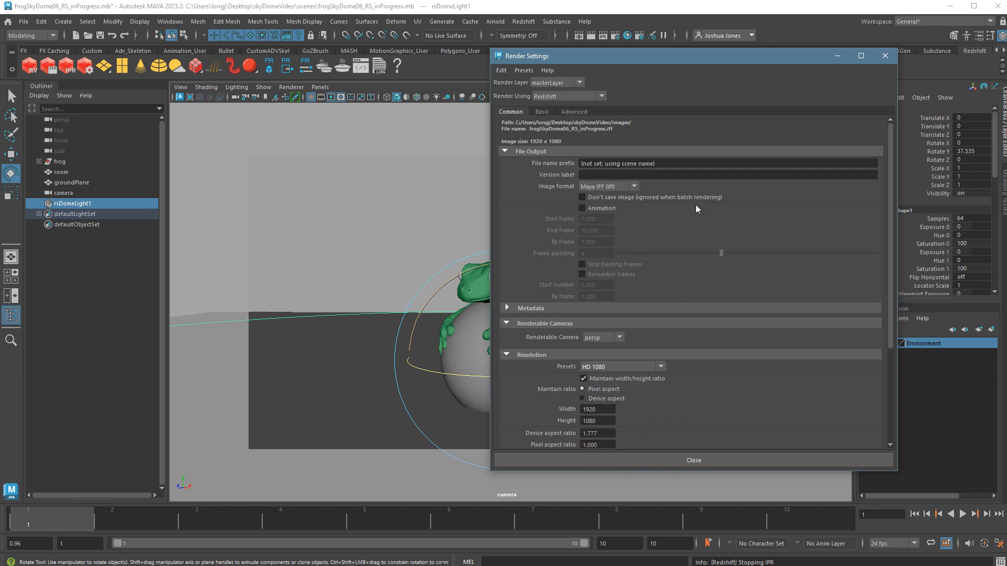
{"action": "scroll", "coordinate": [748, 254], "scroll_direction": "down", "scroll_amount": 3}
{"action": "scroll", "coordinate": [700, 231], "scroll_direction": "up", "scroll_amount": 3}
{"action": "left_click", "coordinate": [543, 112]}
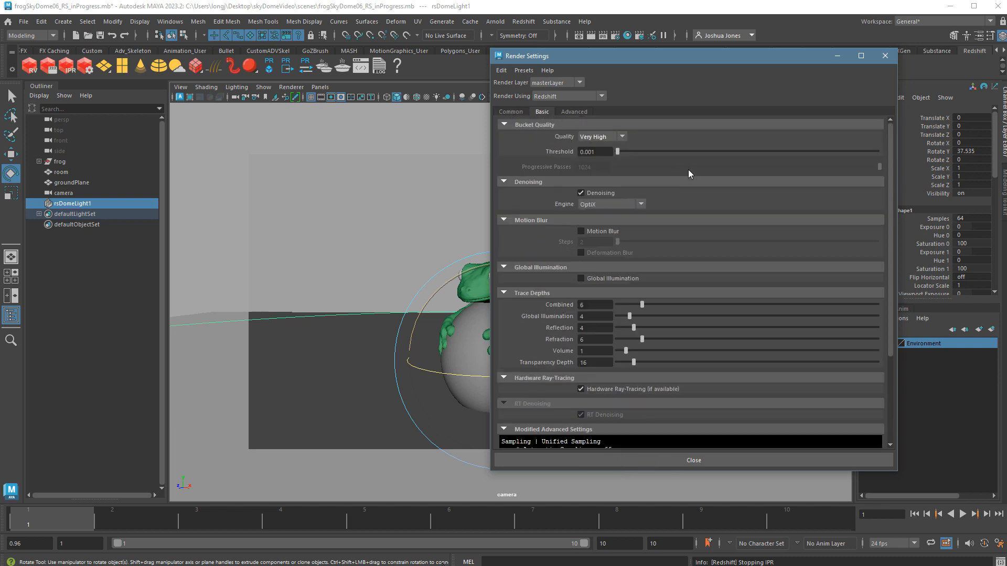
- Close the Render Settings, render the full camera frame in the Redshift Render View, and put the render window away
{"action": "left_click", "coordinate": [666, 461]}
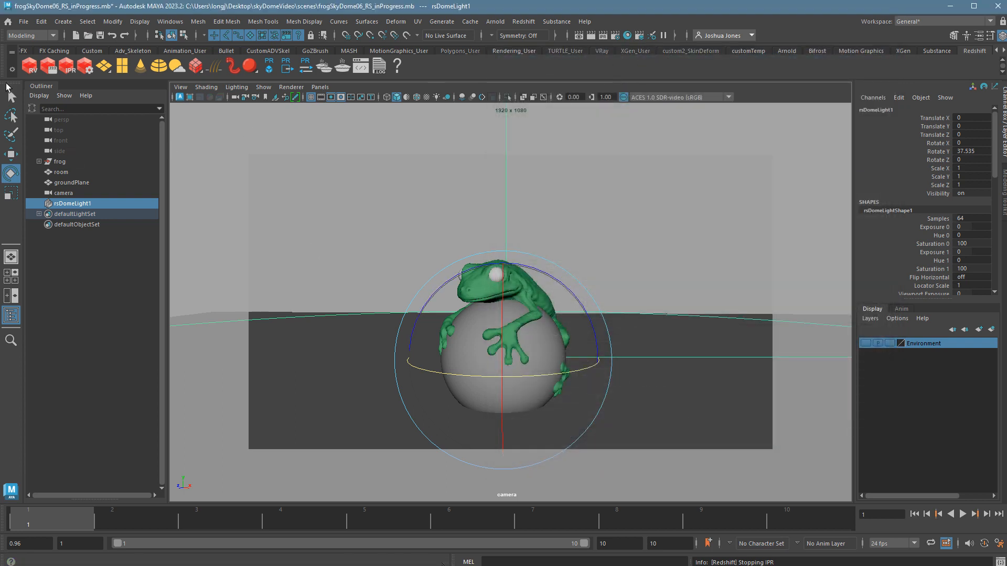
{"action": "left_click", "coordinate": [29, 66]}
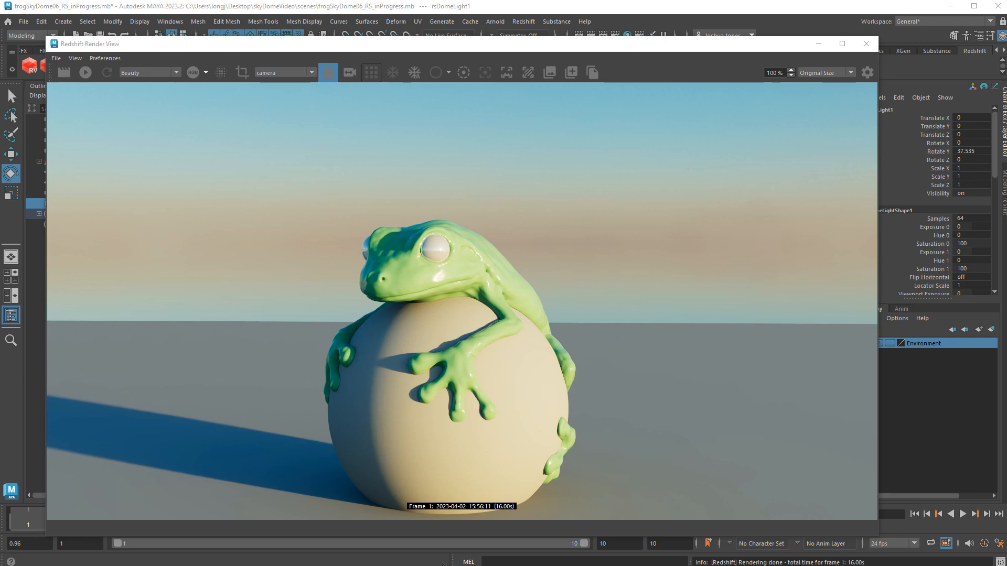
{"action": "left_click", "coordinate": [139, 565]}
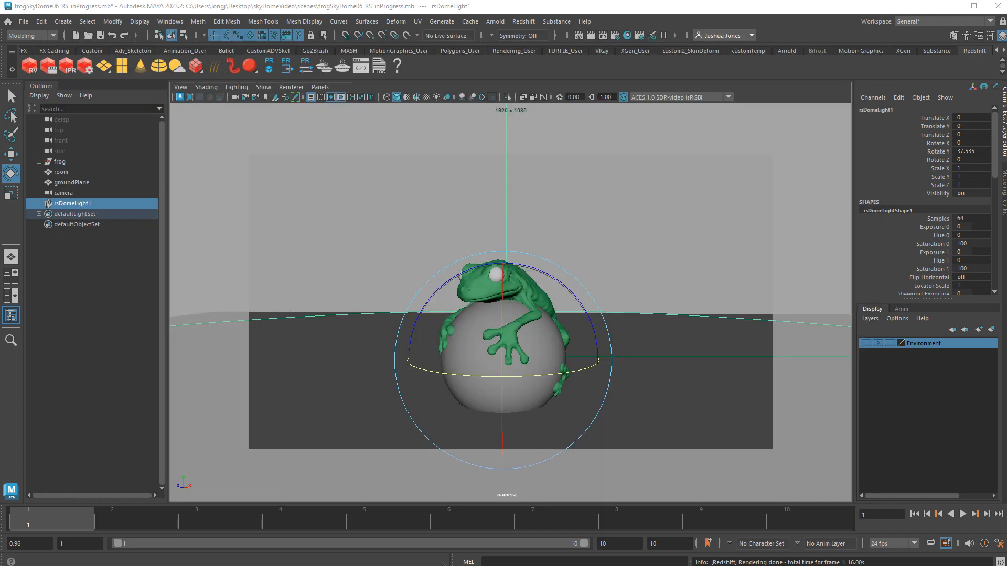
- Make the Environment layer visible and select the room, examining it in the maximized perspective view
{"action": "left_click", "coordinate": [865, 343]}
{"action": "left_click", "coordinate": [687, 242]}
{"action": "key", "text": "space"}
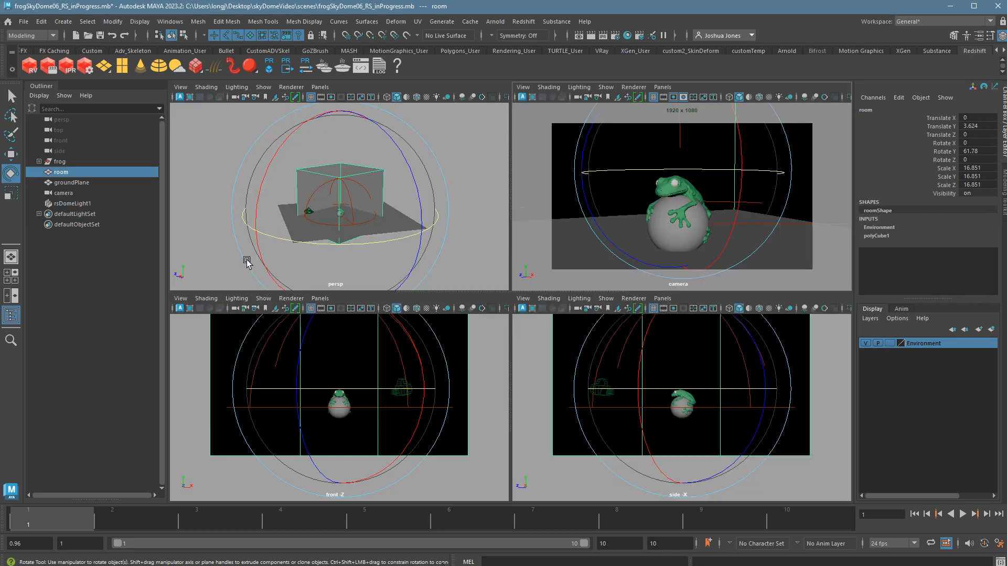
{"action": "key", "text": "space"}
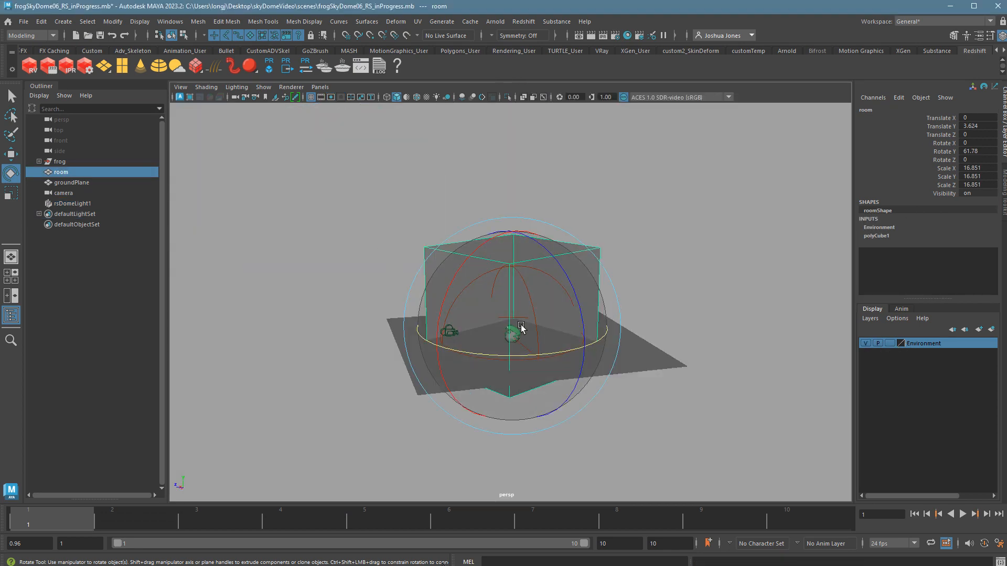
{"action": "scroll", "coordinate": [788, 330], "scroll_direction": "up", "scroll_amount": 8}
{"action": "scroll", "coordinate": [744, 346], "scroll_direction": "down", "scroll_amount": 3}
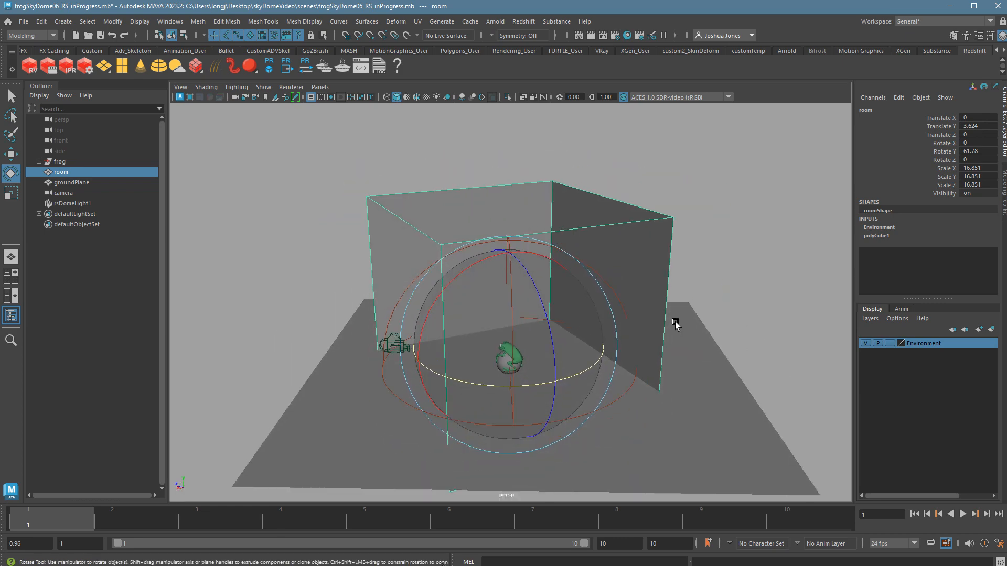
{"action": "left_click", "coordinate": [369, 177]}
{"action": "left_click_drag", "start_coordinate": [369, 171], "coordinate": [484, 217]}
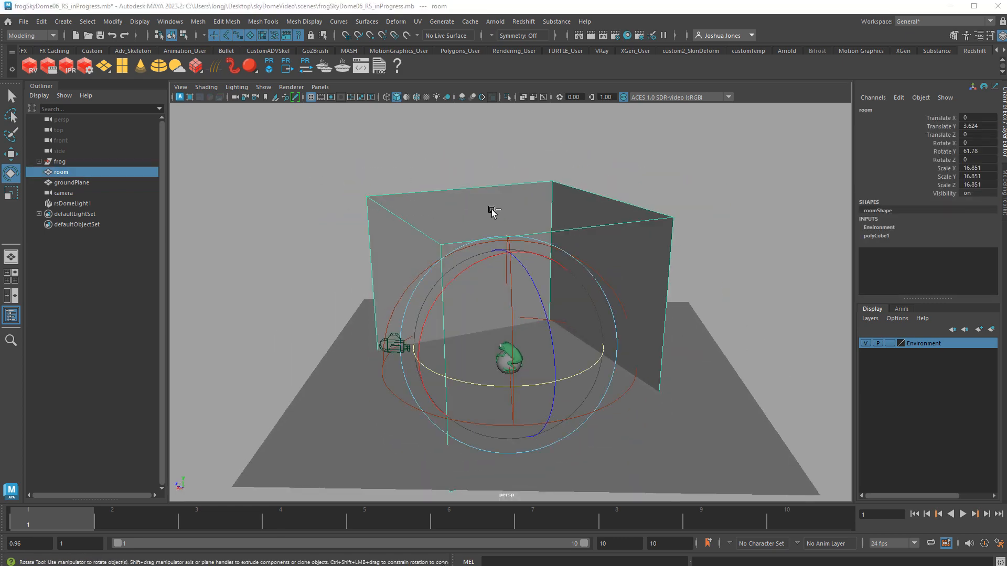
- Toggle Opposite off and back on in the room shape's Render Stats to compare how its walls display
{"action": "key", "text": "ctrl+a"}
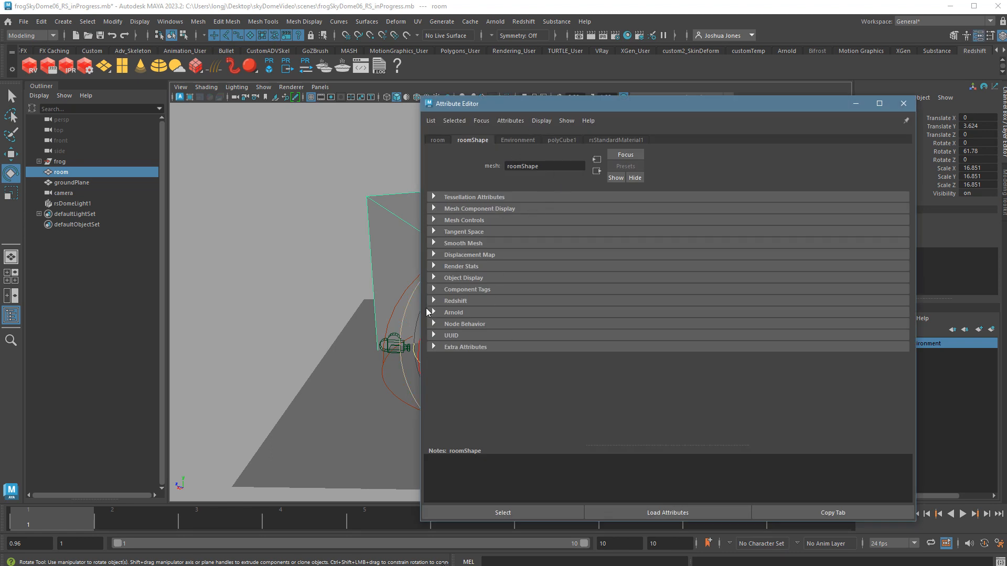
{"action": "left_click", "coordinate": [433, 266]}
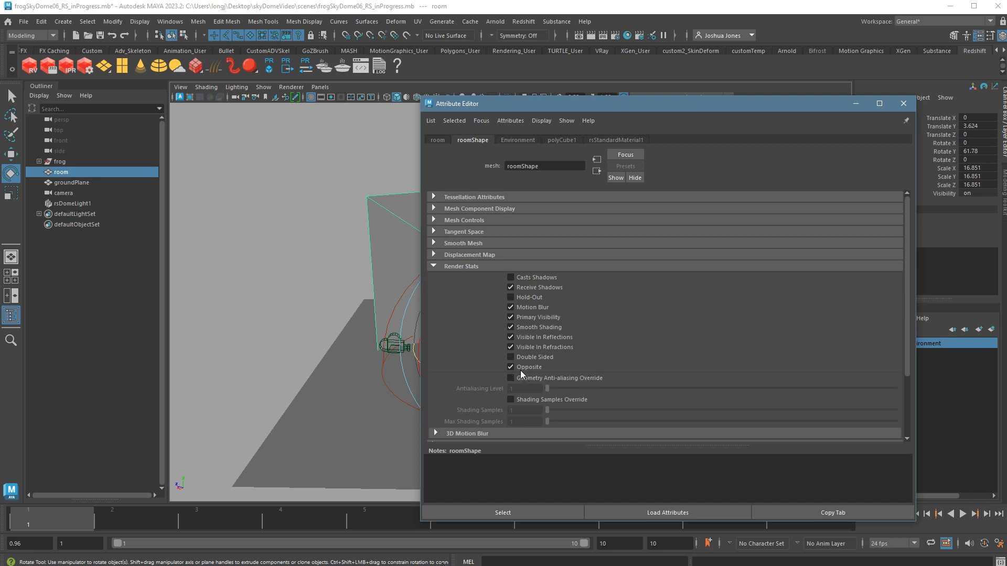
{"action": "left_click_drag", "start_coordinate": [515, 106], "coordinate": [750, 126]}
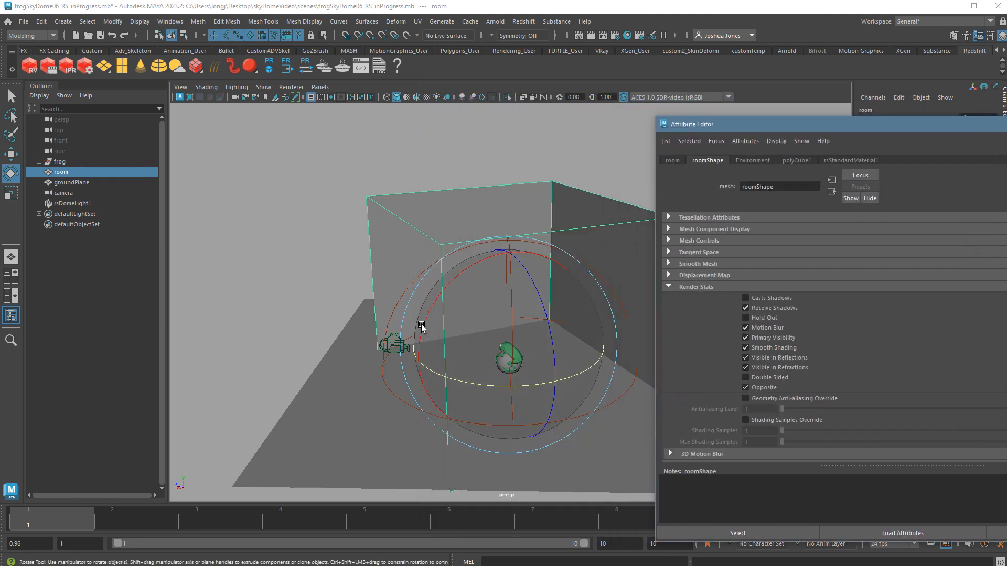
{"action": "mouse_move", "coordinate": [472, 374]}
{"action": "left_mouse_down", "text": "alt"}
{"action": "mouse_move", "coordinate": [619, 377]}
{"action": "mouse_move", "coordinate": [523, 382]}
{"action": "mouse_move", "coordinate": [596, 391]}
{"action": "mouse_move", "coordinate": [475, 368]}
{"action": "left_mouse_up", "text": "alt"}
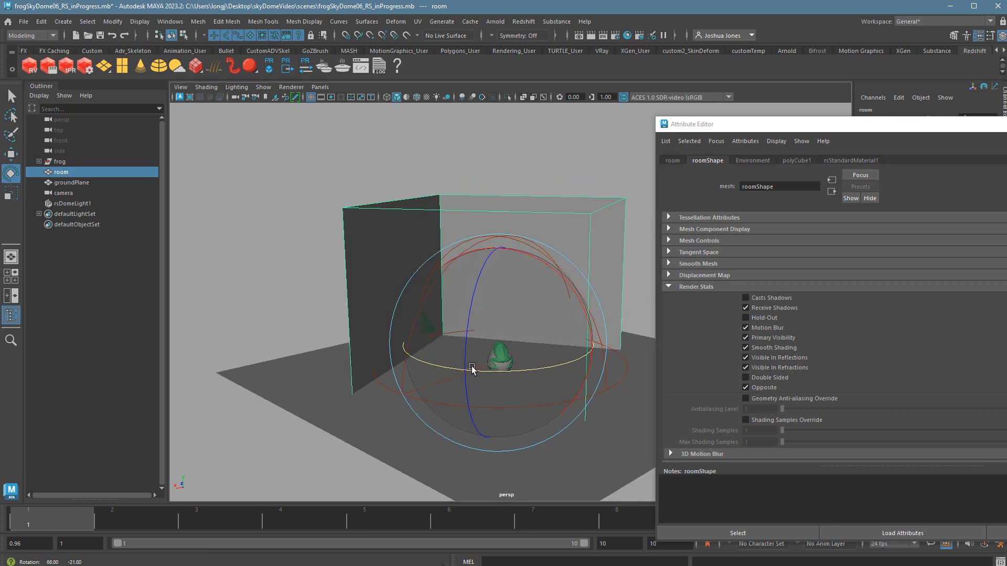
{"action": "left_click", "coordinate": [746, 388]}
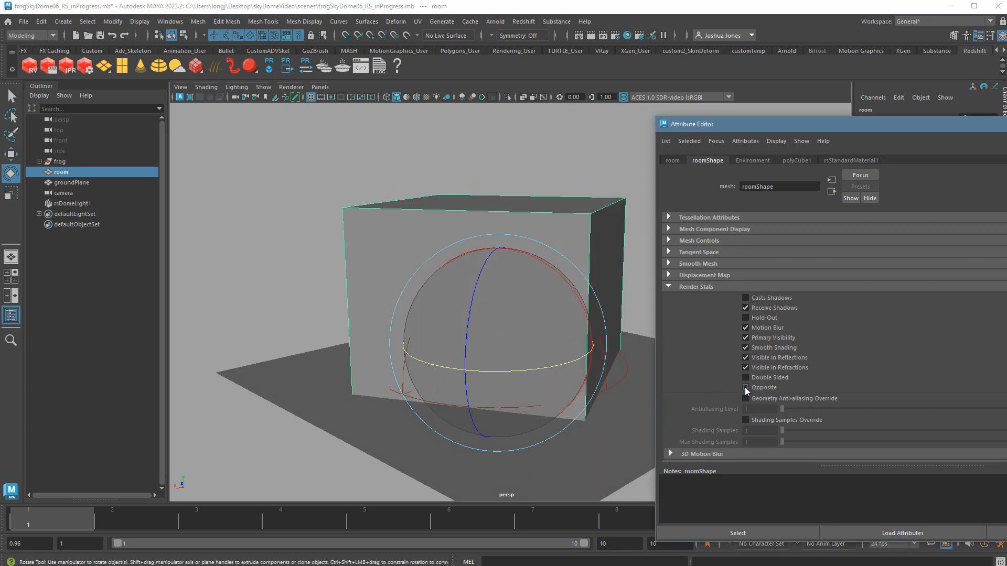
{"action": "left_click", "coordinate": [746, 388]}
{"action": "left_click_drag", "start_coordinate": [472, 373], "coordinate": [428, 378], "text": "alt"}
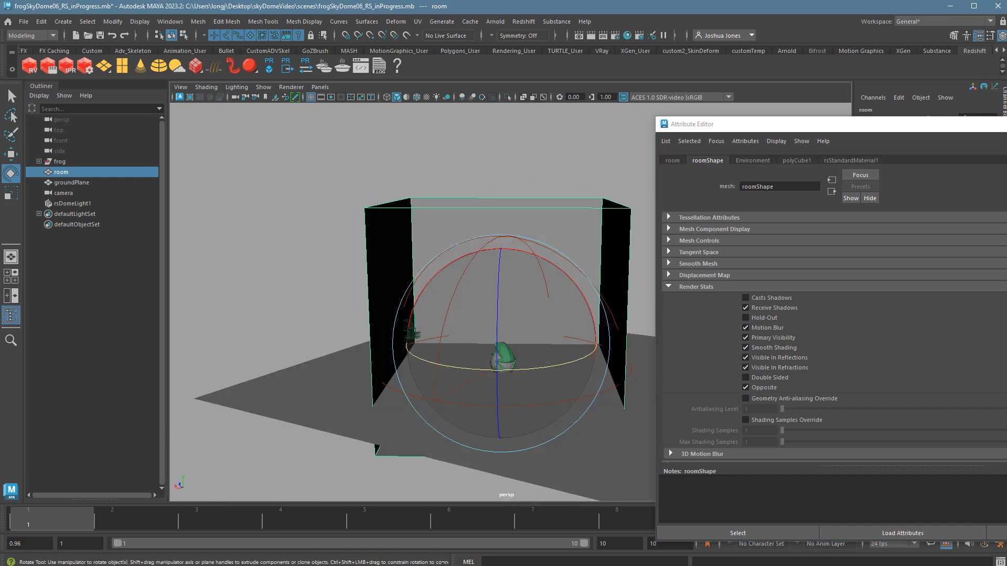
{"action": "key", "text": "ctrl+a"}
- Look around the room in perspective and return to the maximized shot camera view
{"action": "left_click_drag", "start_coordinate": [630, 310], "coordinate": [663, 304], "text": "alt"}
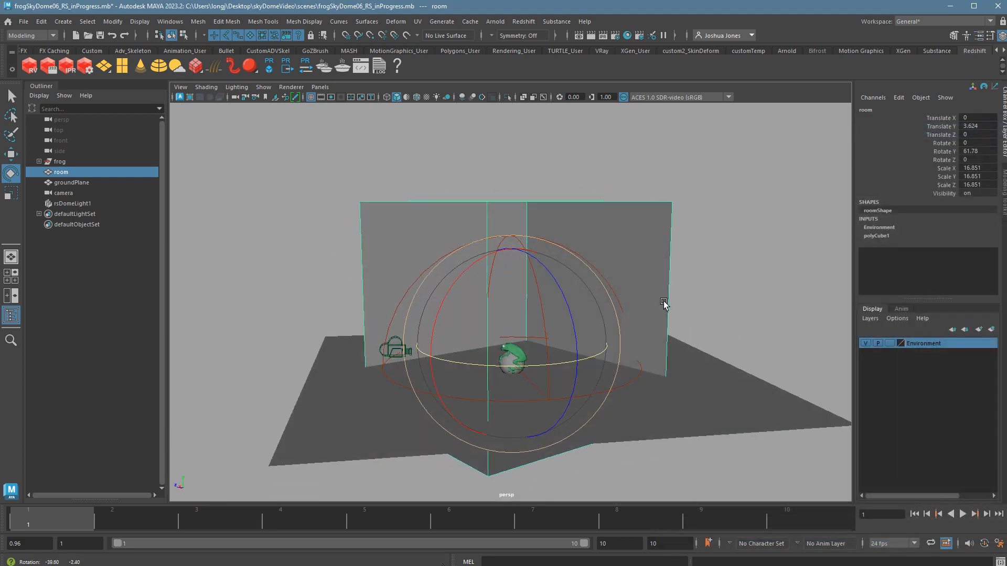
{"action": "left_click_drag", "start_coordinate": [557, 324], "coordinate": [678, 322], "text": "alt"}
{"action": "key", "text": "space"}
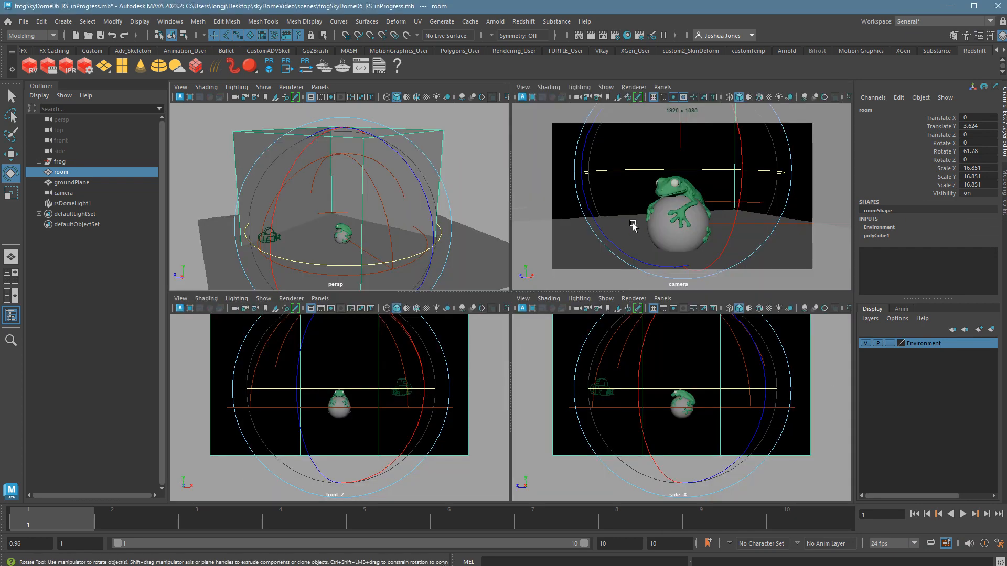
{"action": "key", "text": "space"}
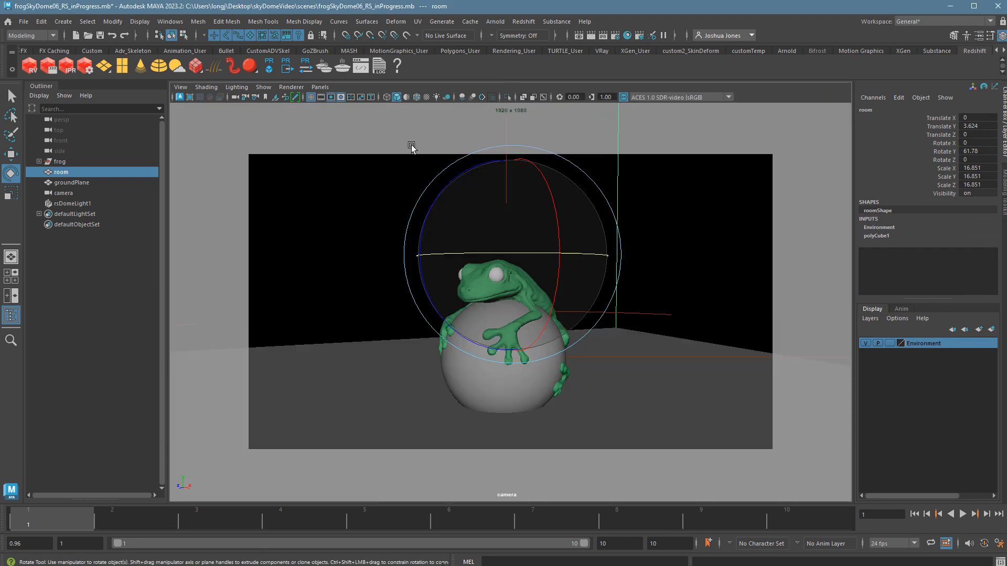
- Switch to the Rendering menu set and check the Redshift batch render options without starting a render
{"action": "left_click", "coordinate": [54, 76]}
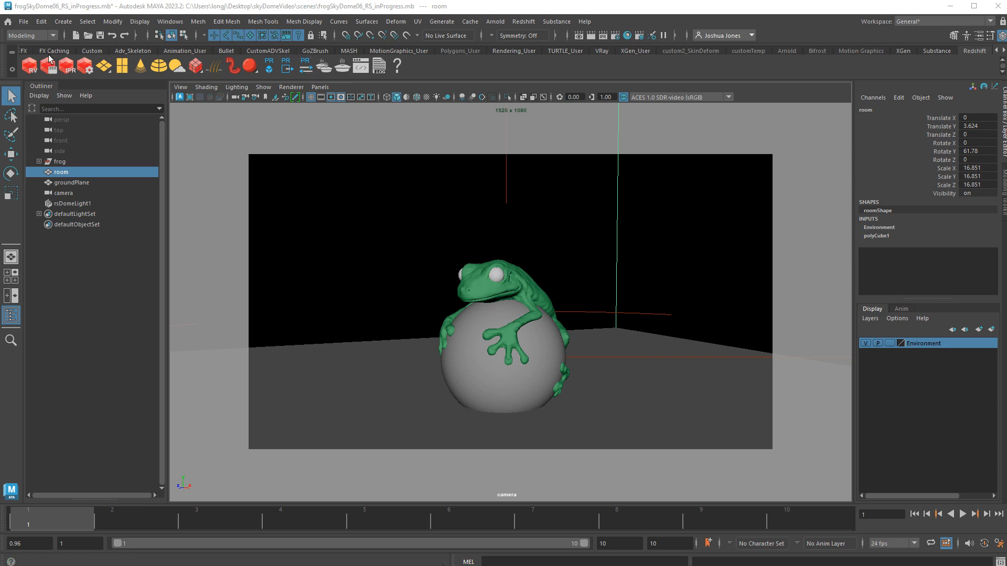
{"action": "left_click", "coordinate": [30, 37]}
{"action": "left_click", "coordinate": [21, 89]}
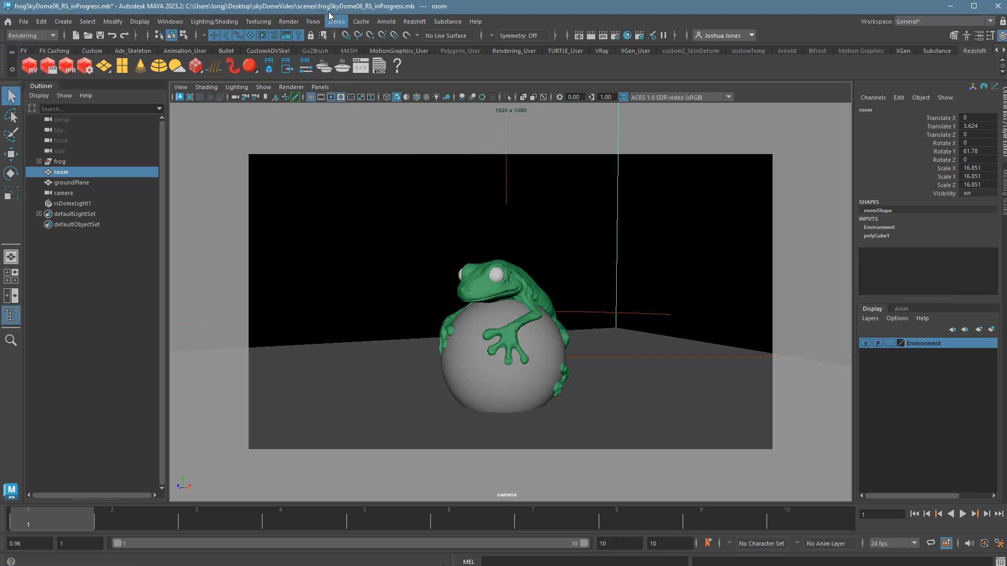
{"action": "left_click", "coordinate": [288, 22]}
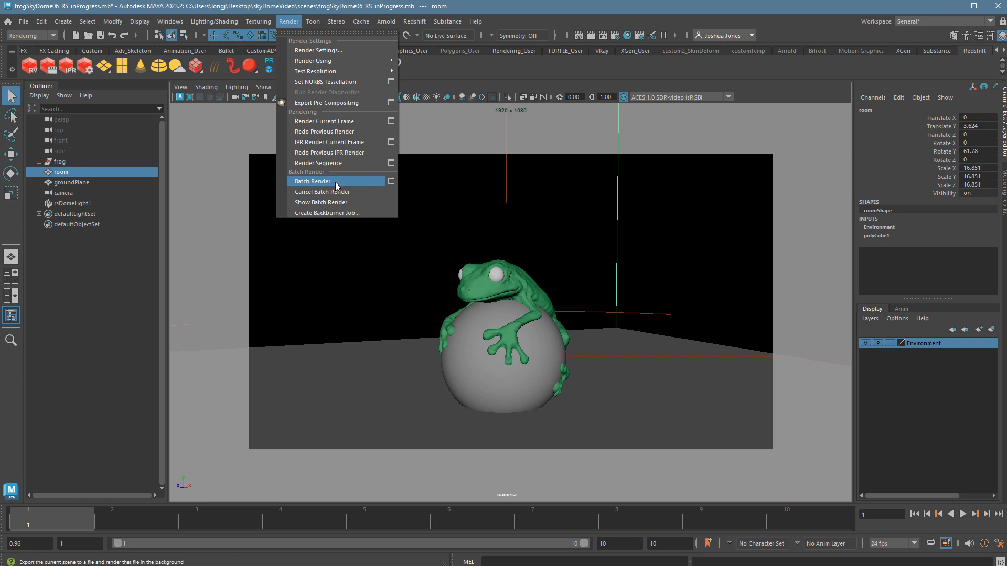
{"action": "left_click", "coordinate": [391, 181]}
{"action": "left_click", "coordinate": [431, 211]}
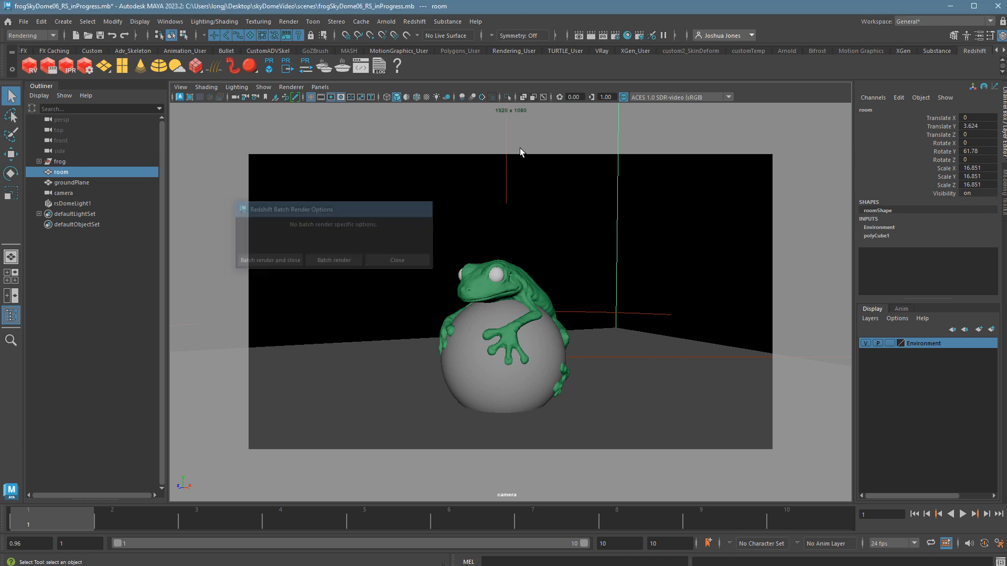
- Set the renderable camera to camera in the Render Settings and review the remaining common output options
{"action": "left_click", "coordinate": [623, 42]}
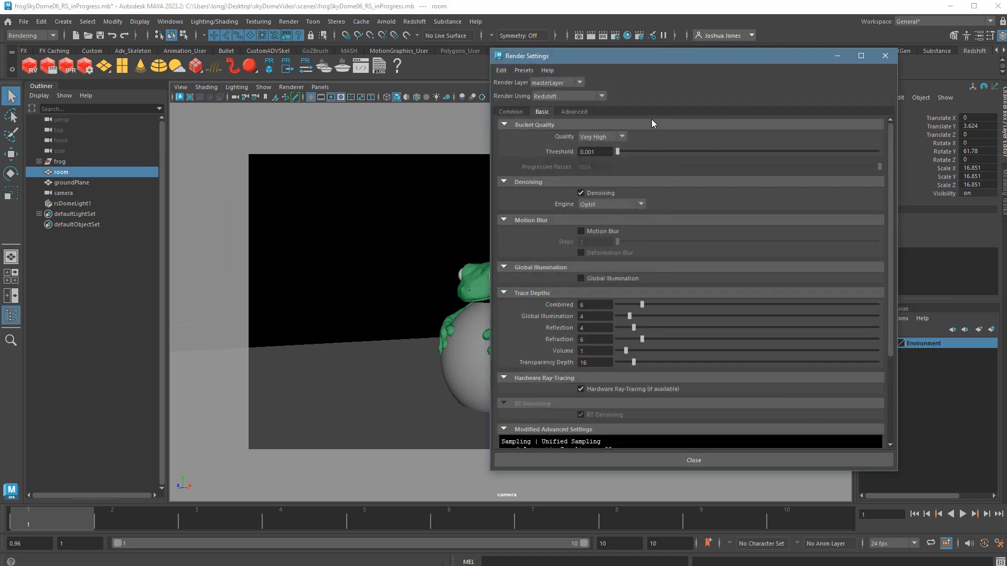
{"action": "left_click", "coordinate": [524, 112]}
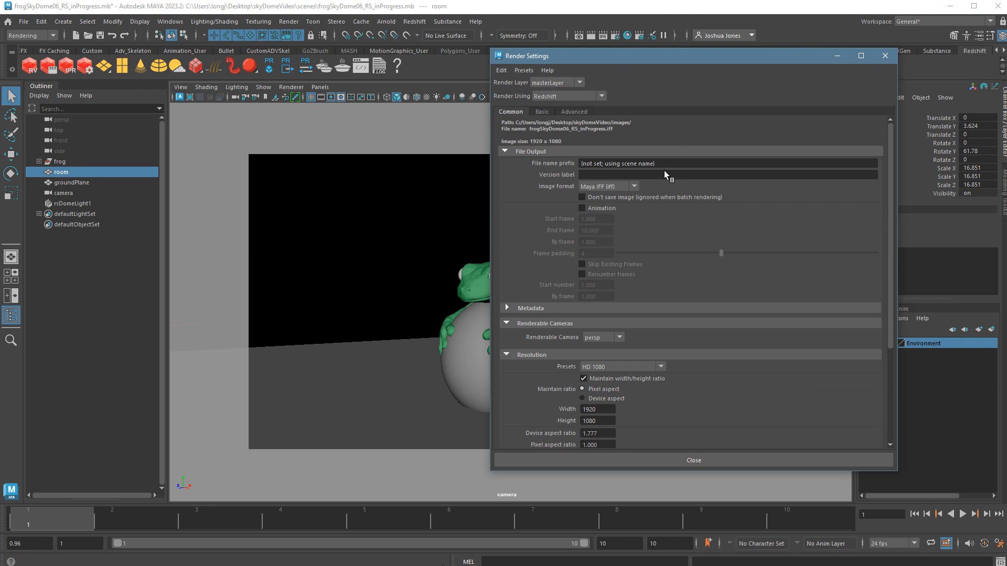
{"action": "left_click", "coordinate": [612, 338]}
{"action": "left_click", "coordinate": [607, 362]}
{"action": "scroll", "coordinate": [718, 396], "scroll_direction": "down", "scroll_amount": 1}
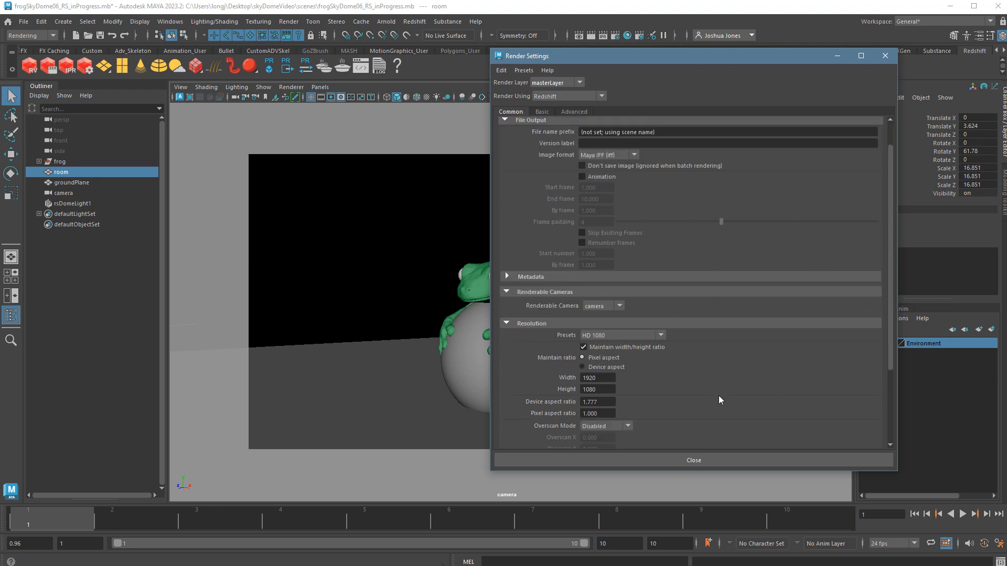
{"action": "scroll", "coordinate": [718, 397], "scroll_direction": "down", "scroll_amount": 1}
{"action": "scroll", "coordinate": [736, 345], "scroll_direction": "down", "scroll_amount": 2}
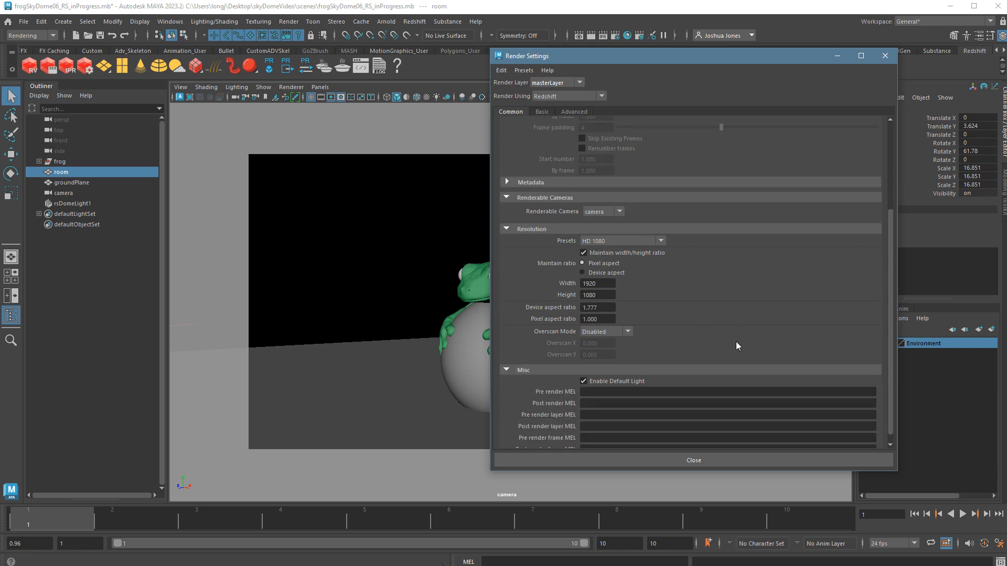
{"action": "scroll", "coordinate": [737, 343], "scroll_direction": "up", "scroll_amount": 4}
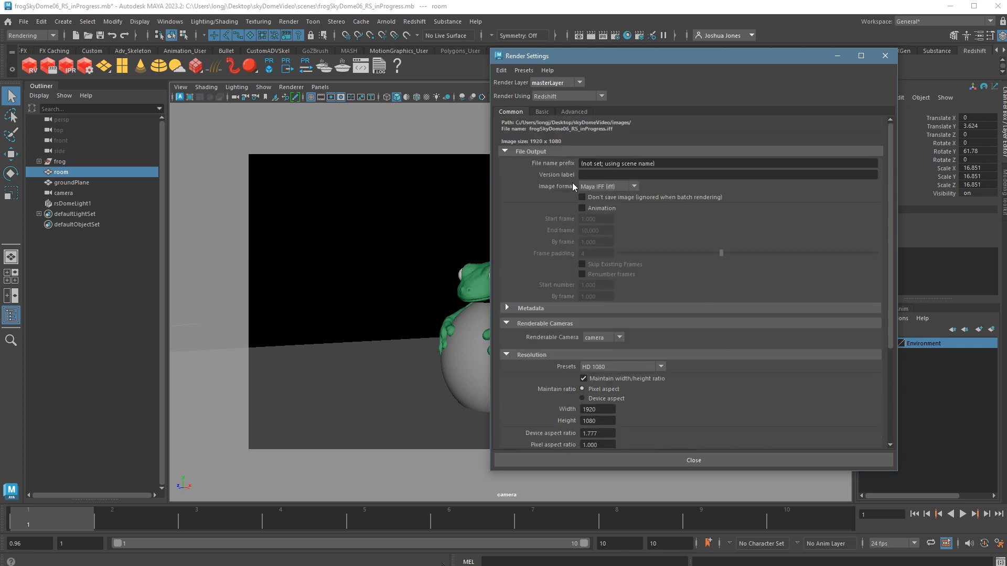
- Set the output image format to PNG and enable animation rendering with the end frame at 50
{"action": "left_click", "coordinate": [595, 187]}
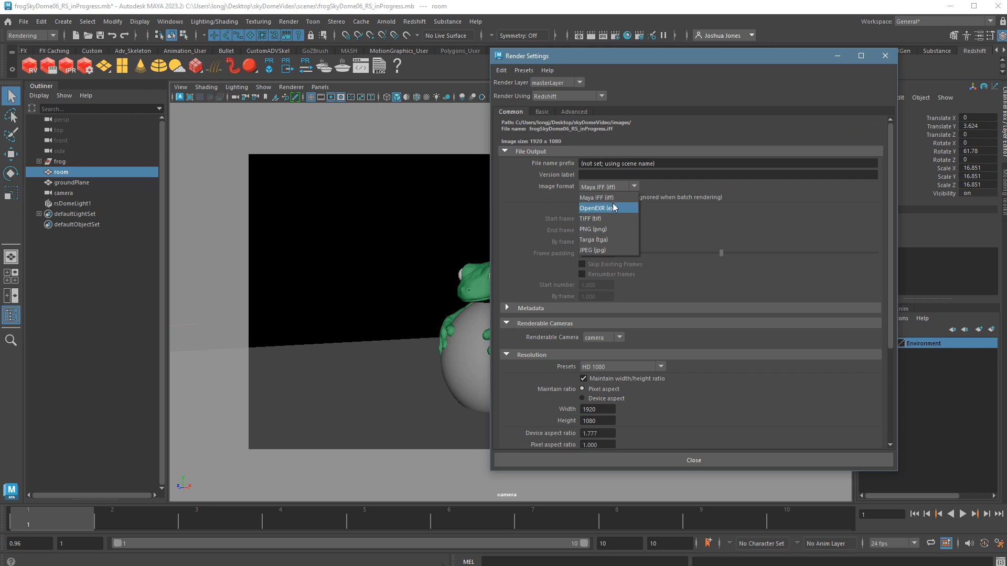
{"action": "left_click", "coordinate": [609, 230]}
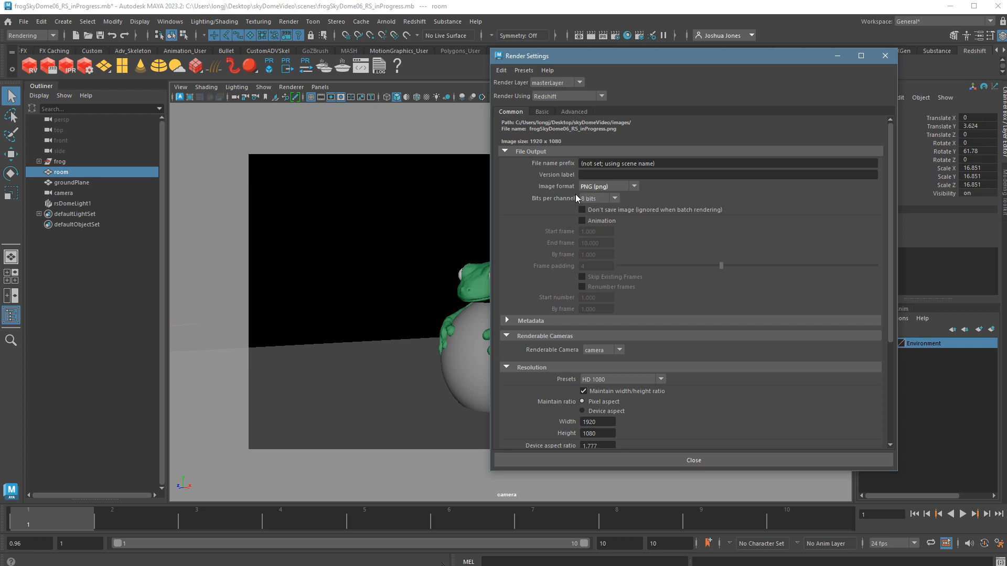
{"action": "left_click", "coordinate": [582, 220]}
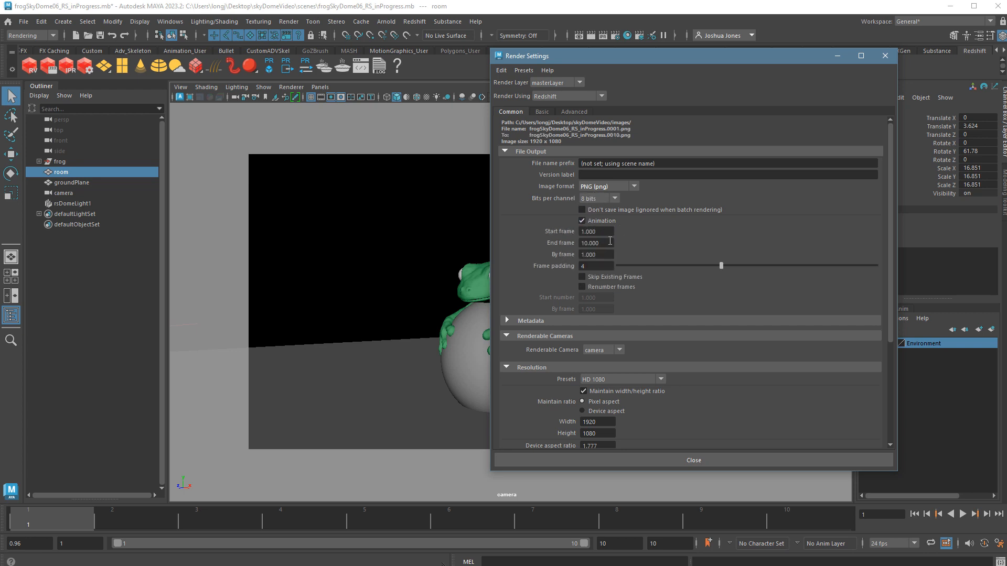
{"action": "left_click", "coordinate": [610, 243]}
{"action": "type", "text": "50"}
{"action": "key", "text": "Tab"}
- Close the Render Settings and start a batch render of the scene
{"action": "left_click", "coordinate": [691, 461]}
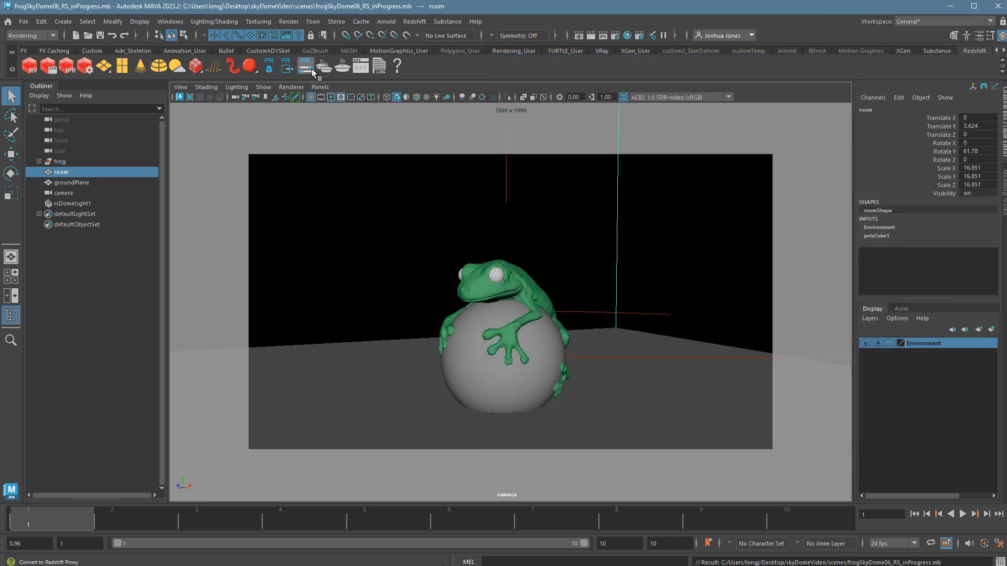
{"action": "left_click", "coordinate": [288, 22]}
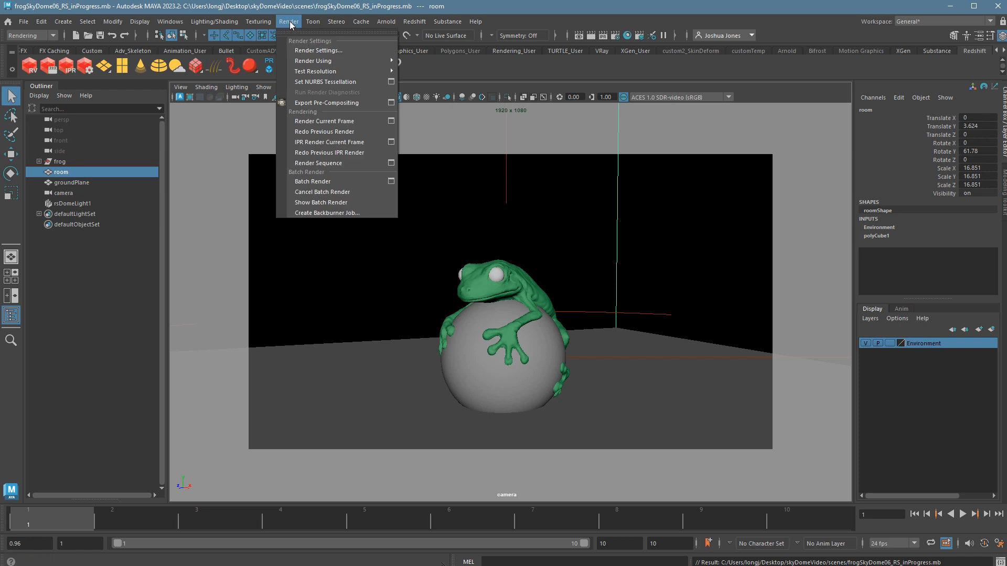
{"action": "left_click", "coordinate": [332, 182]}
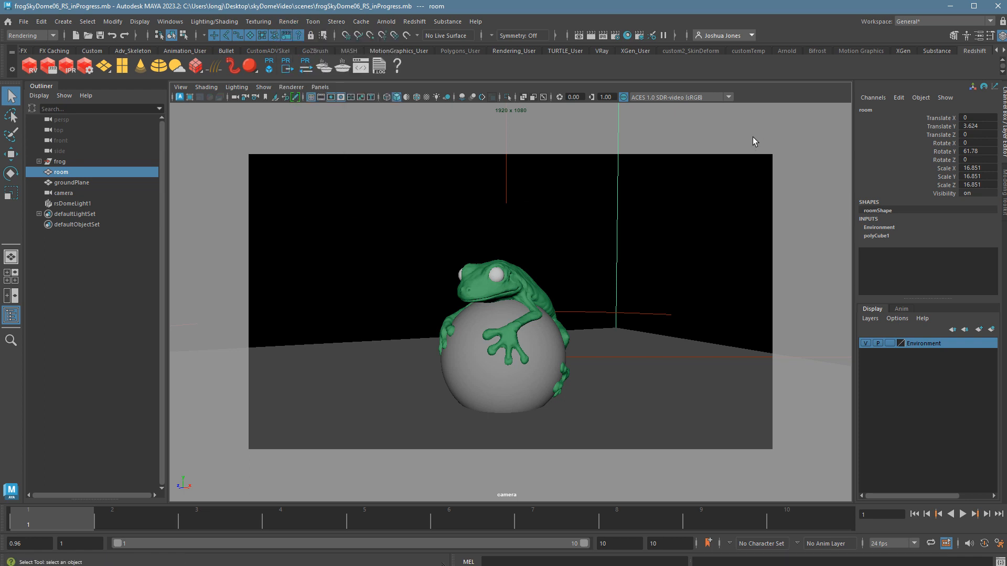